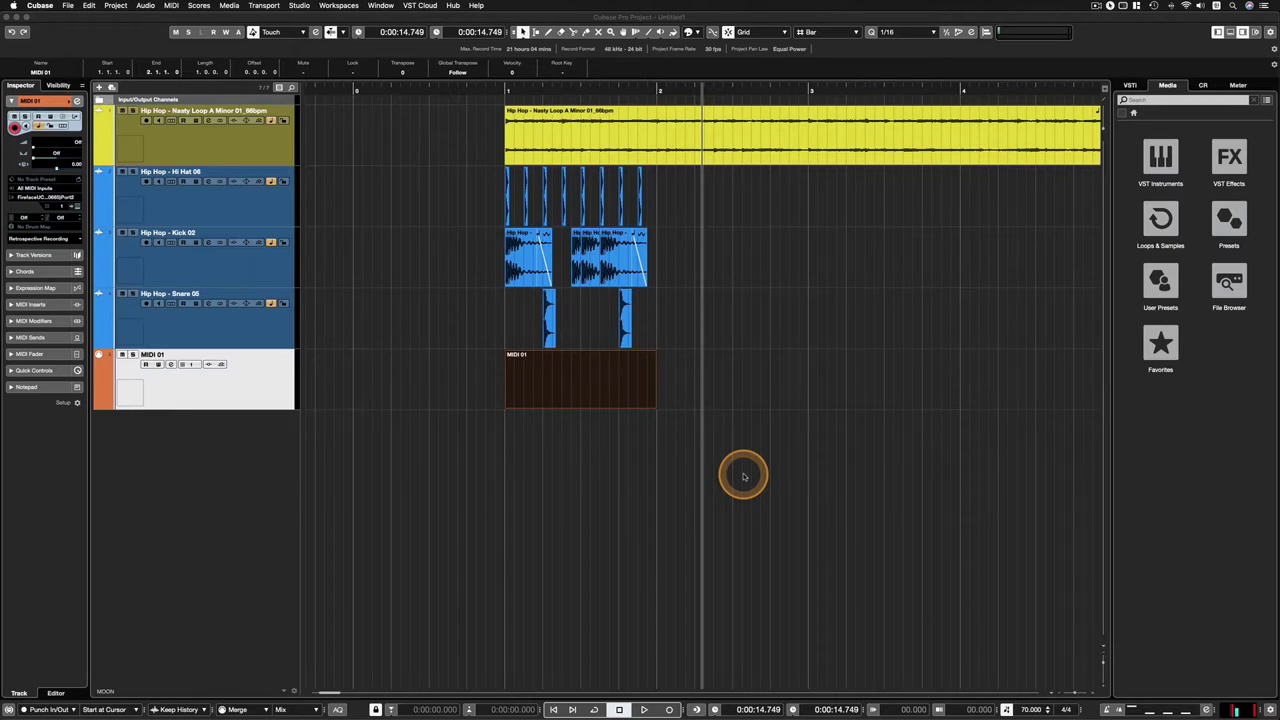
# Try moving the MIDI 01 part along the timeline with the snap grid type set to Bar
pyautogui.hscroll(3, 743, 477)
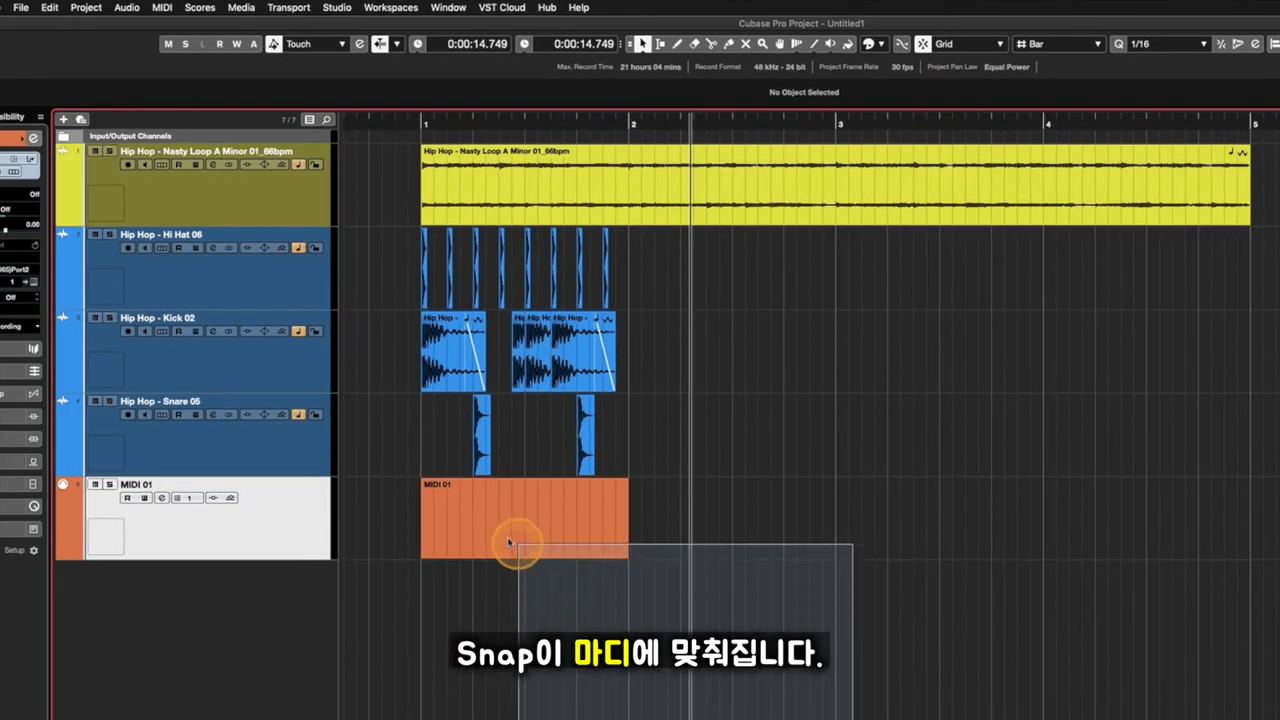
pyautogui.click(186, 716)
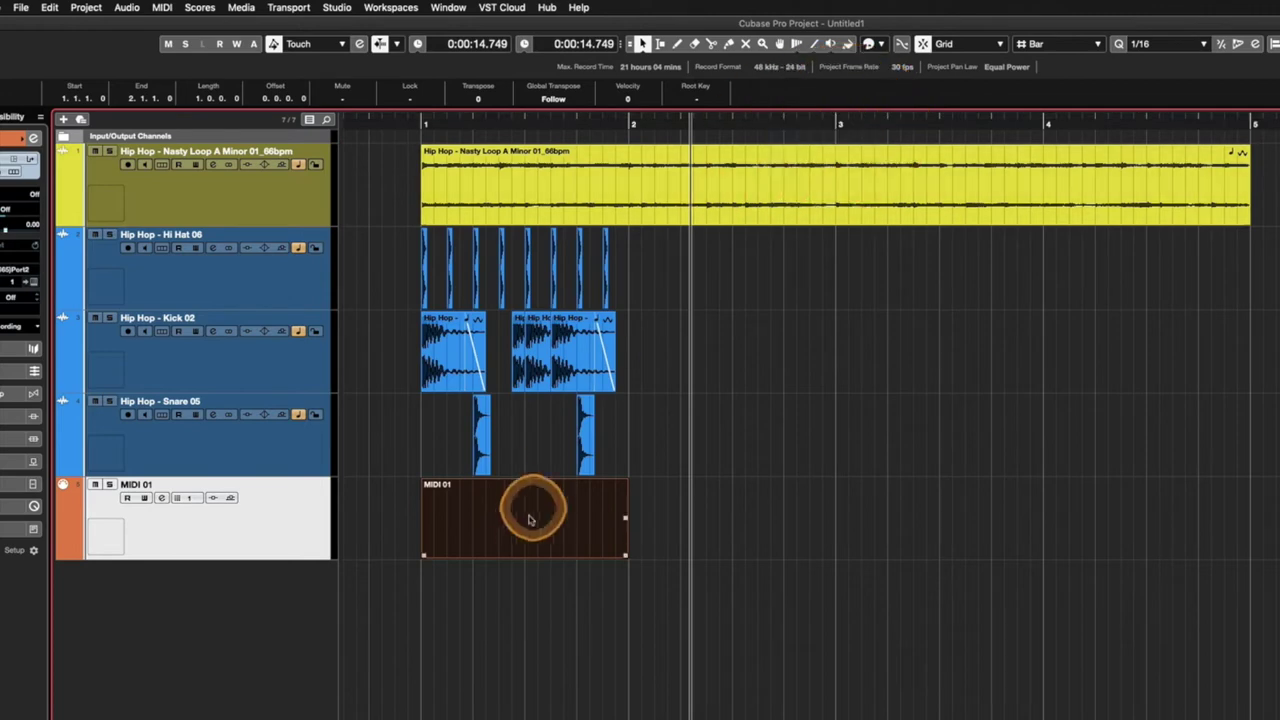
pyautogui.moveTo(478, 530); pyautogui.dragTo(577, 552)
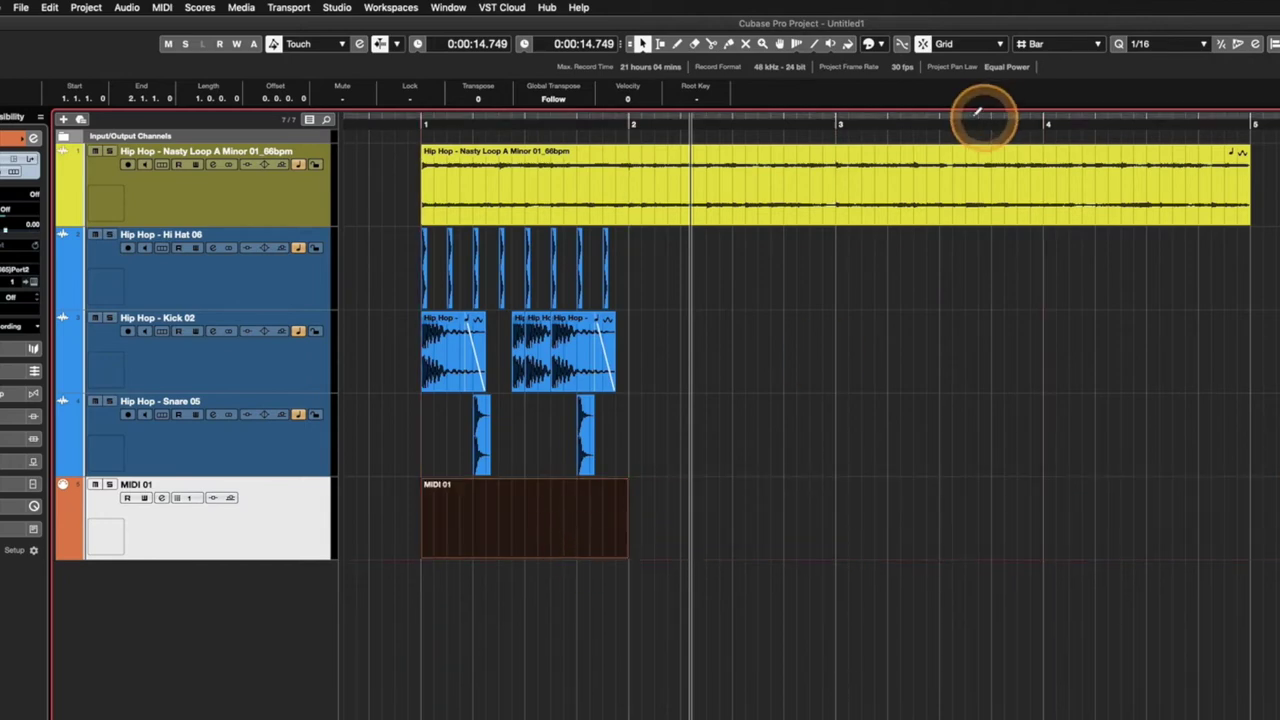
pyautogui.moveTo(461, 520); pyautogui.dragTo(508, 540)
pyautogui.click(922, 44)
pyautogui.scroll(2, 803, 457)
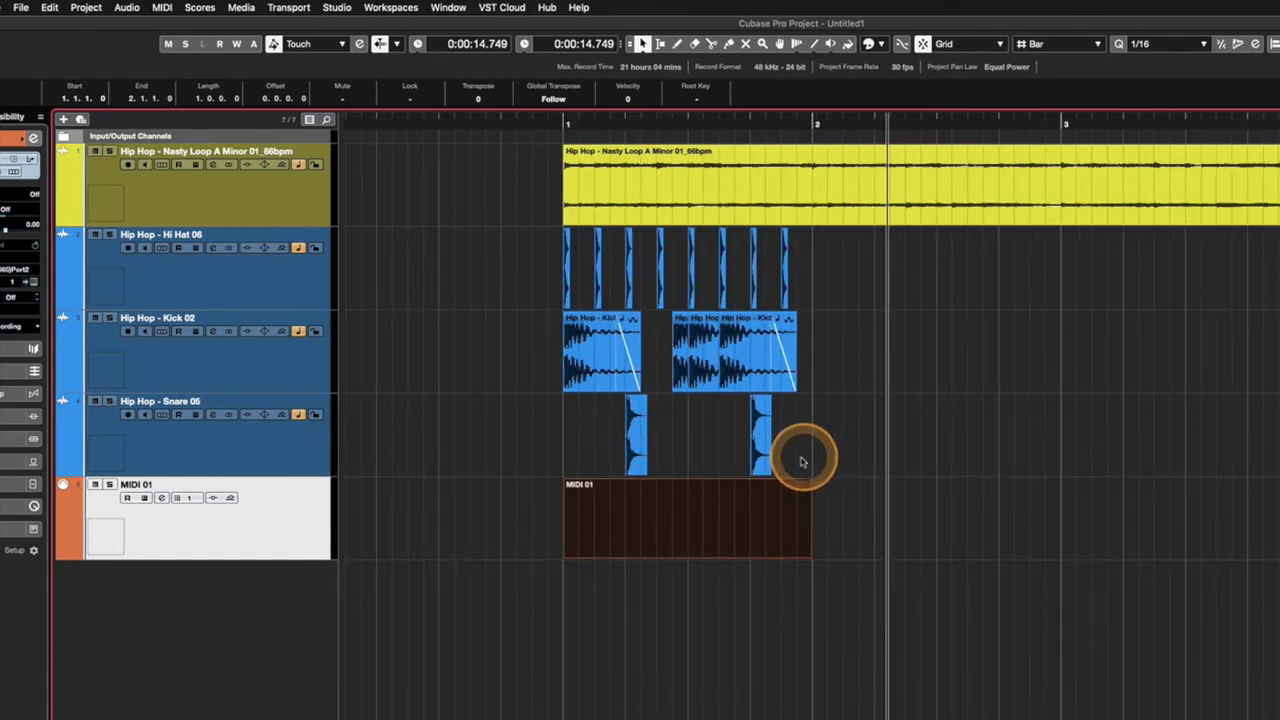
pyautogui.hscroll(2, 843, 457)
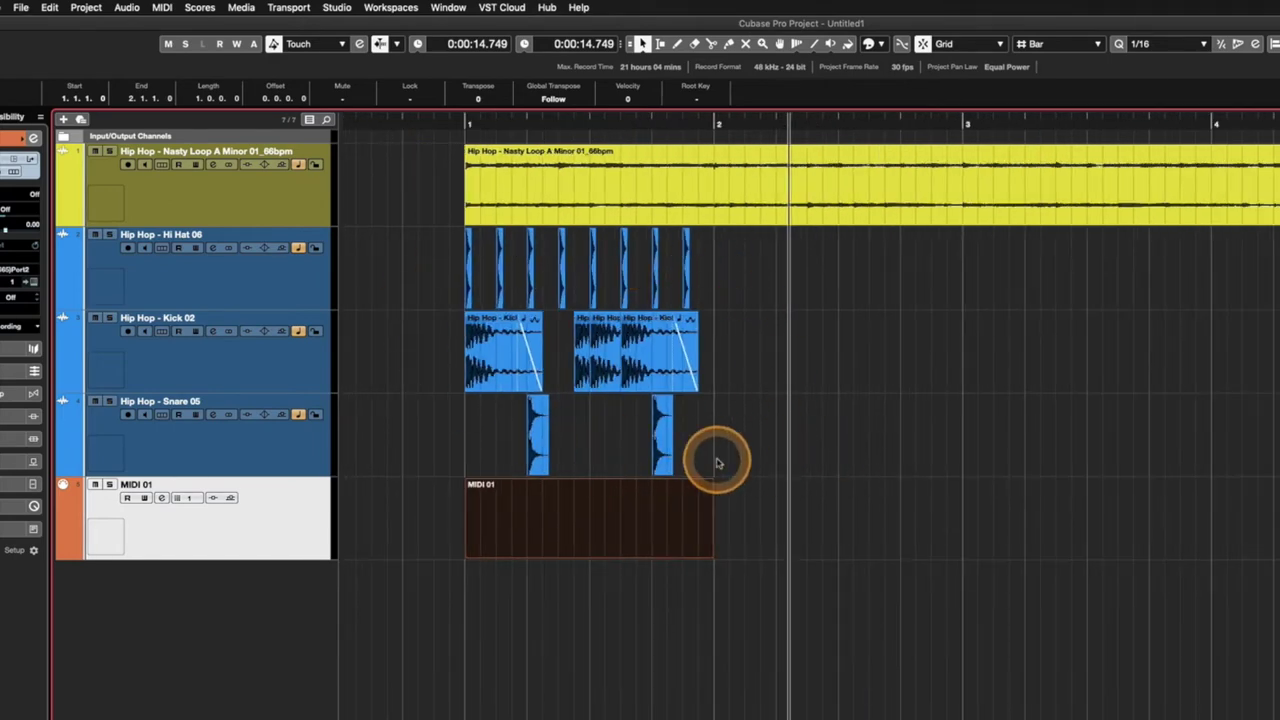
# Select the hi-hat, kick and snare events in bar 1 and try moving them together with Bar snapping
pyautogui.moveTo(745, 455); pyautogui.dragTo(392, 252)
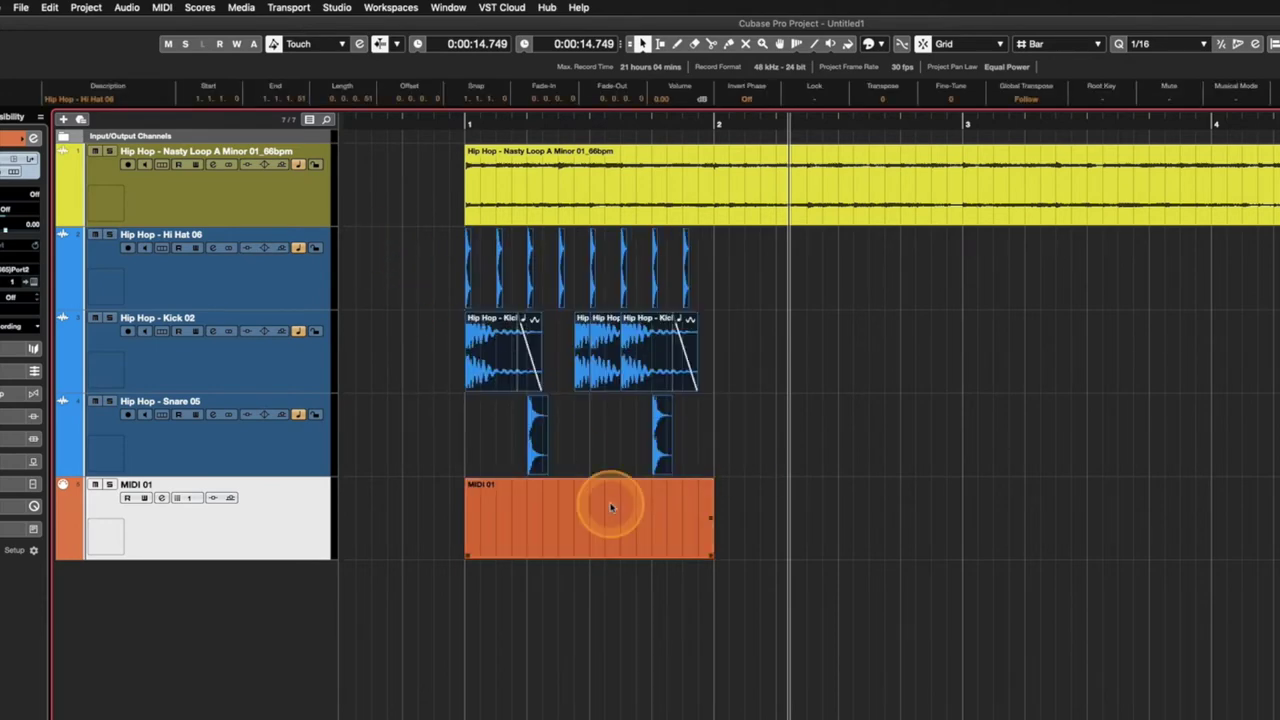
pyautogui.moveTo(480, 370); pyautogui.dragTo(560, 364)
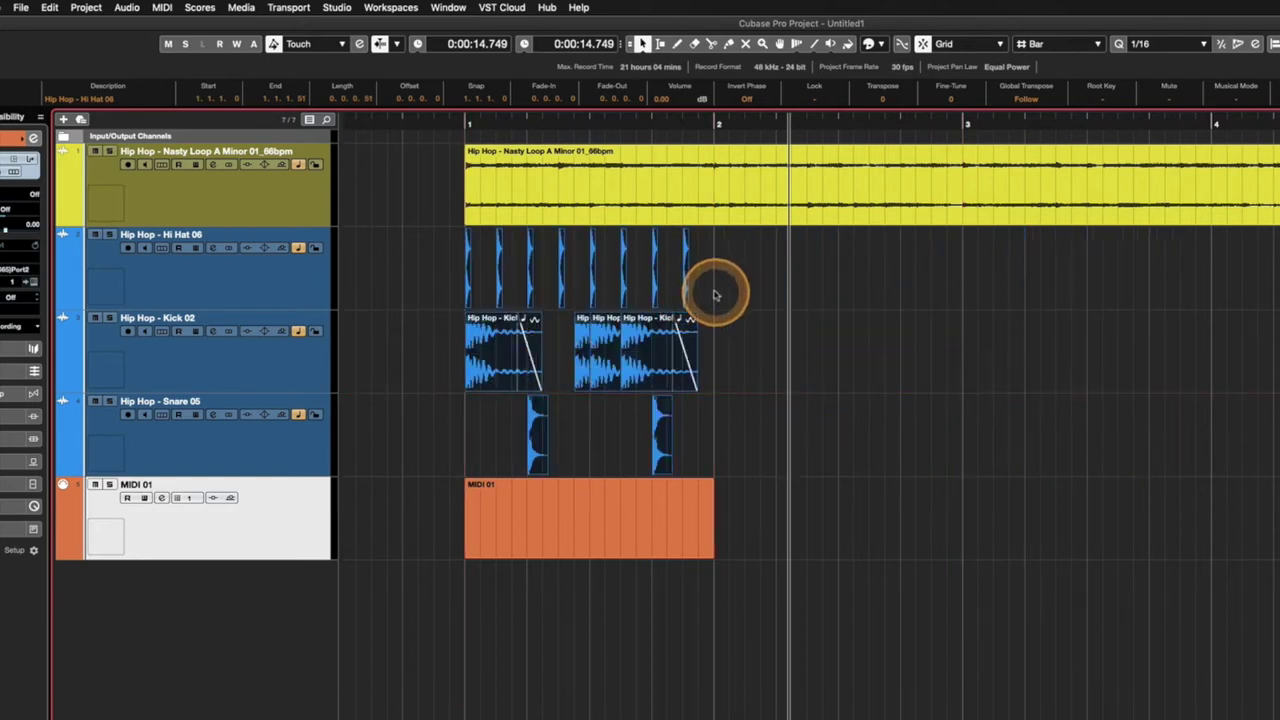
pyautogui.moveTo(768, 438); pyautogui.dragTo(470, 338)
pyautogui.click(488, 360)
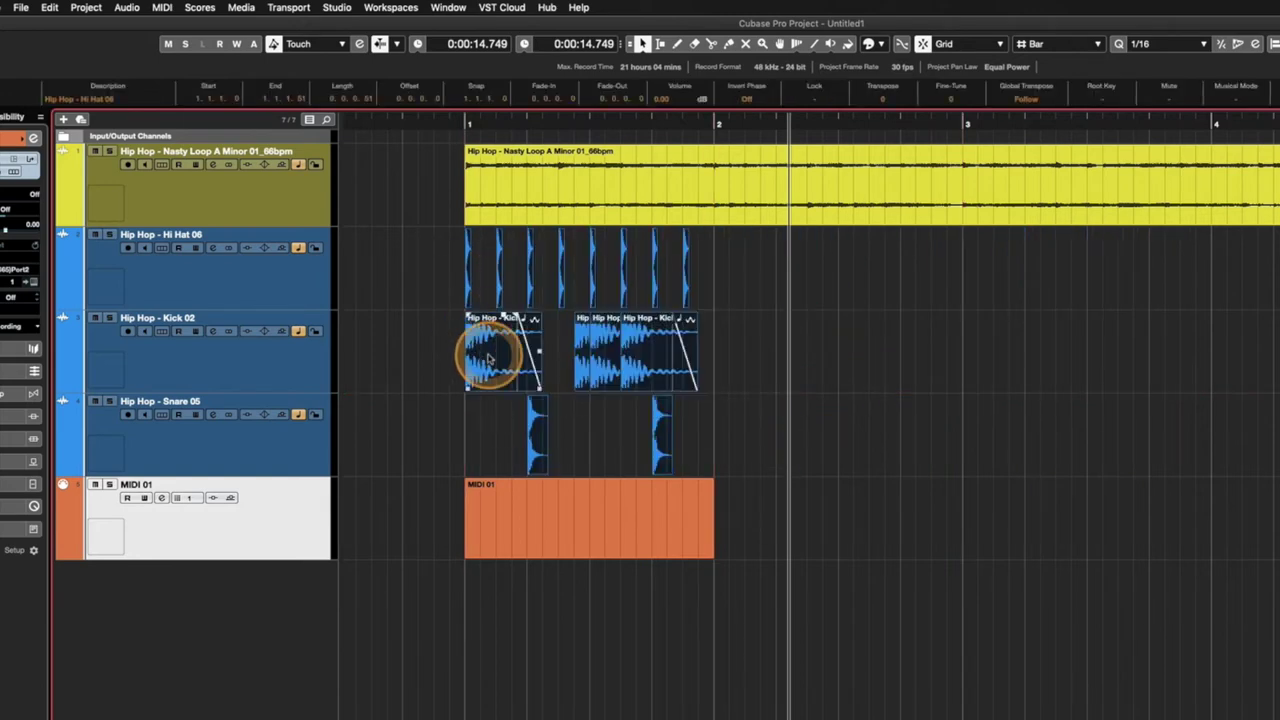
# Set the snap grid type to Beat and try moving the MIDI 01 part
pyautogui.click(1082, 44)
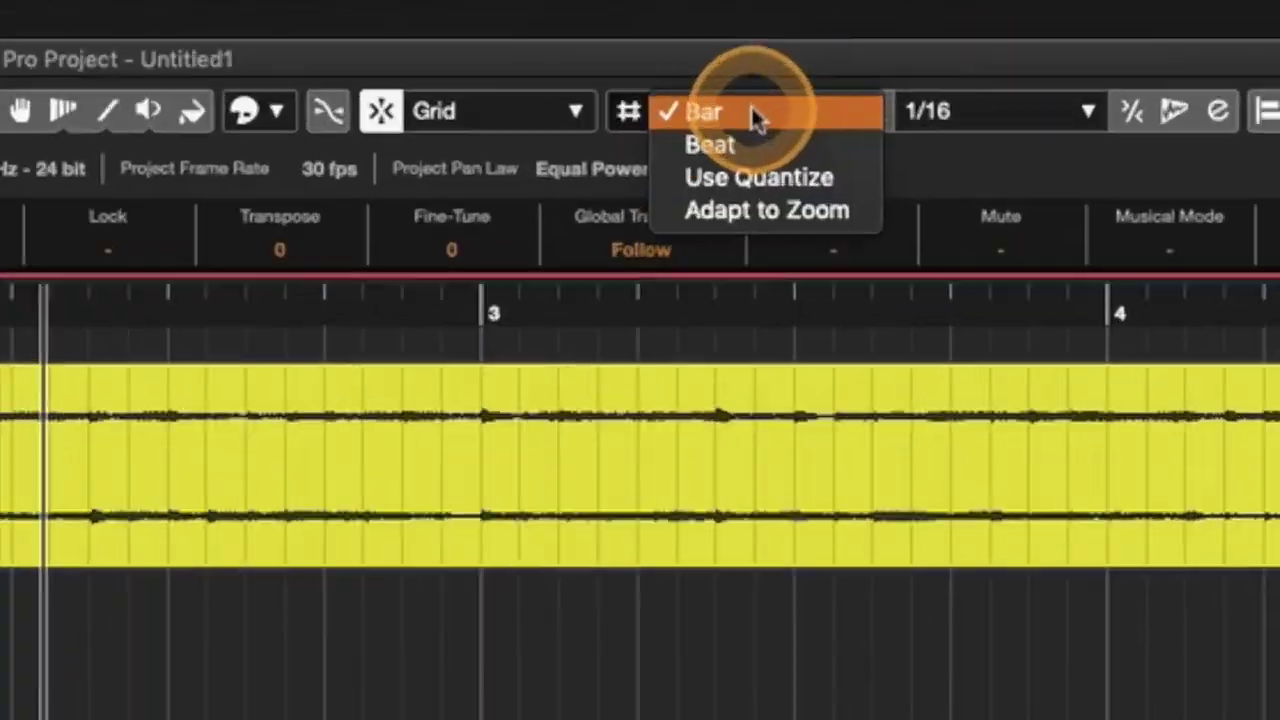
pyautogui.click(702, 145)
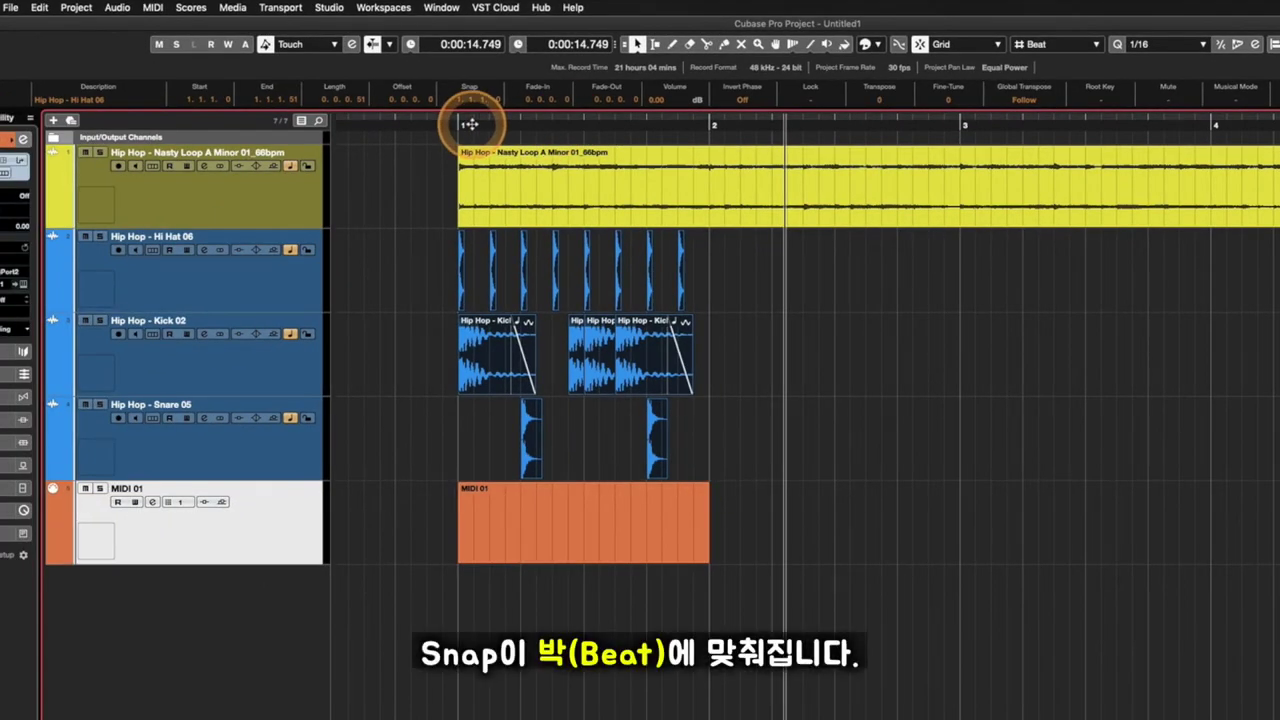
pyautogui.click(504, 541)
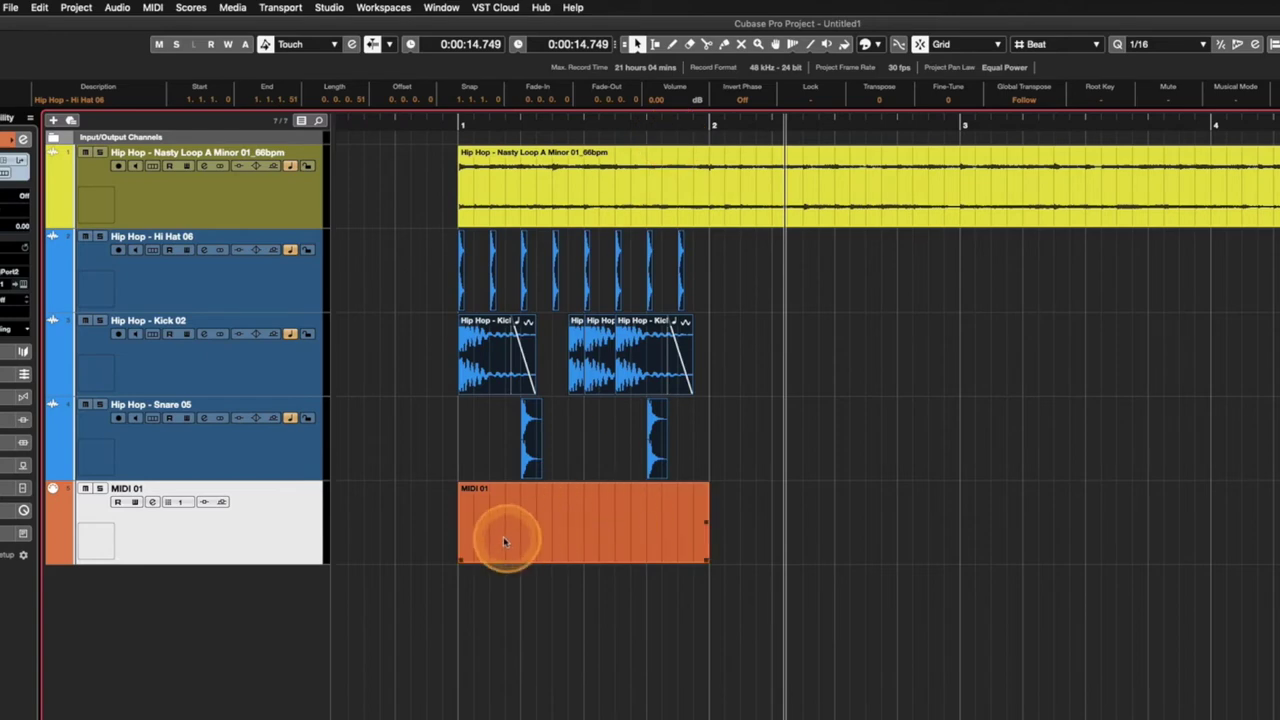
pyautogui.moveTo(504, 541)
pyautogui.mouseDown()
pyautogui.moveTo(494, 537)
pyautogui.moveTo(731, 540)
pyautogui.moveTo(530, 540)
pyautogui.moveTo(706, 537)
pyautogui.moveTo(543, 549)
pyautogui.moveTo(508, 529)
pyautogui.moveTo(545, 531)
pyautogui.moveTo(500, 540)
pyautogui.mouseUp()
# Try moving the MIDI 01 part beat by beat with the timeline magnified enough to show the beat divisions
pyautogui.press('g')
pyautogui.press('g')
pyautogui.press('g')
pyautogui.press('g')
pyautogui.press('g')
pyautogui.press('h')
pyautogui.press('h')
pyautogui.press('h')
pyautogui.press('h')
pyautogui.press('h')
pyautogui.press('h')
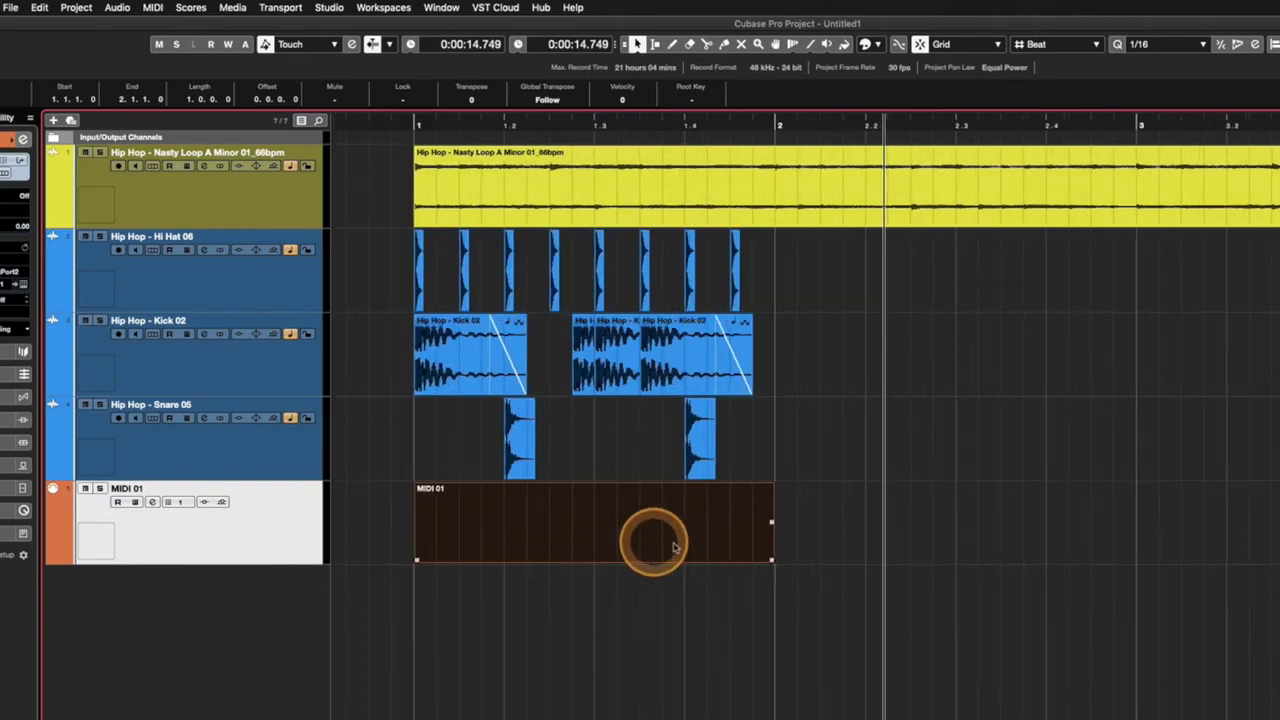
pyautogui.press('h')
pyautogui.press('h')
pyautogui.hscroll(-5, 574, 546)
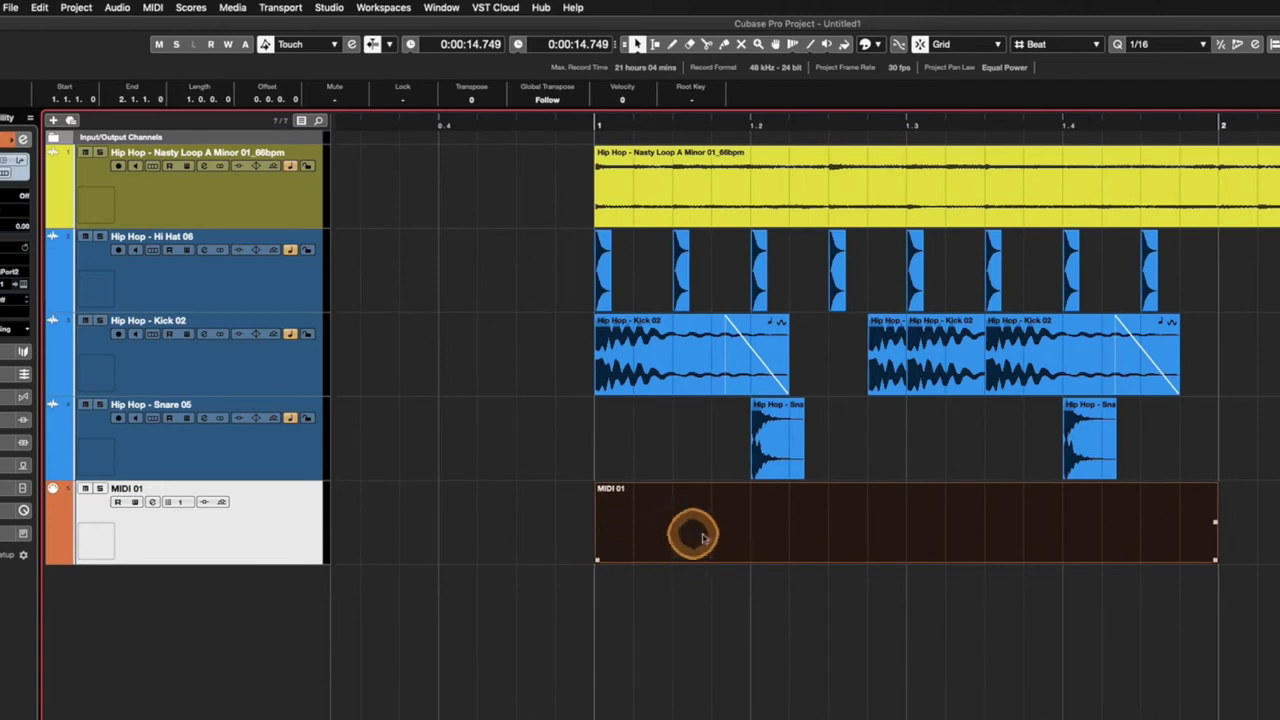
pyautogui.moveTo(703, 538)
pyautogui.mouseDown()
pyautogui.moveTo(914, 537)
pyautogui.moveTo(697, 543)
pyautogui.mouseUp()
pyautogui.click(965, 480)
pyautogui.press('g')
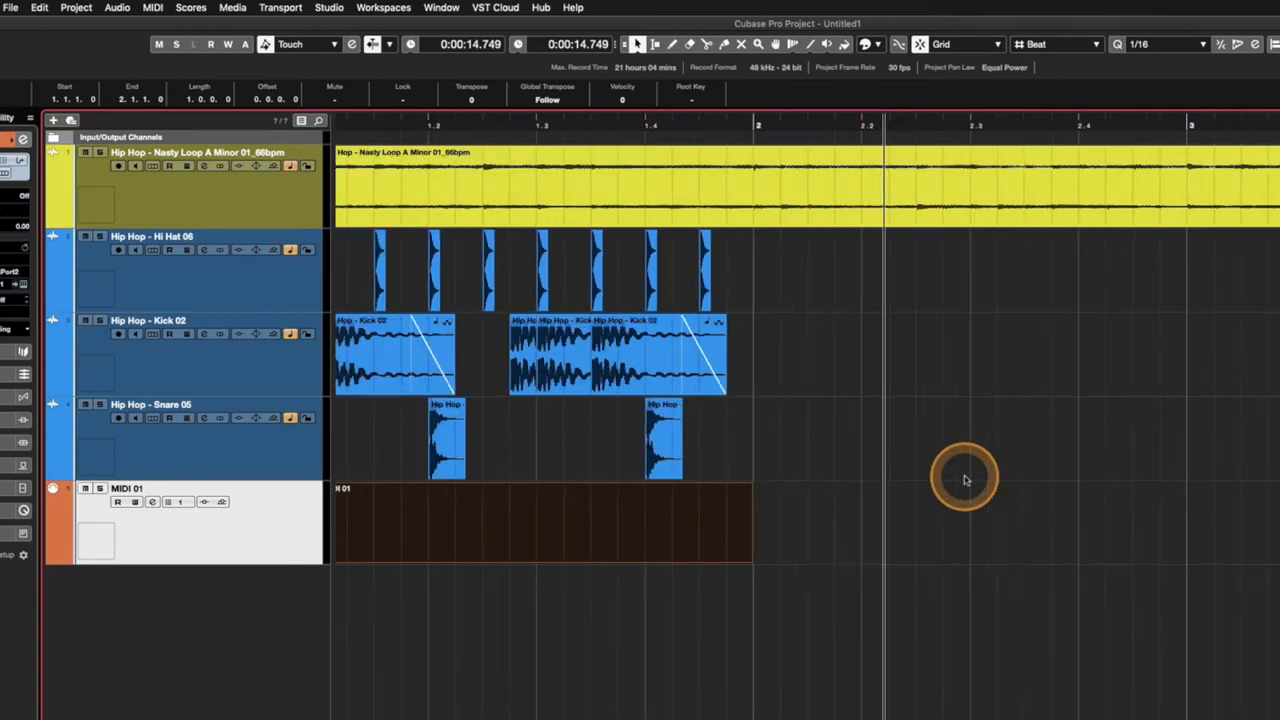
pyautogui.press('g')
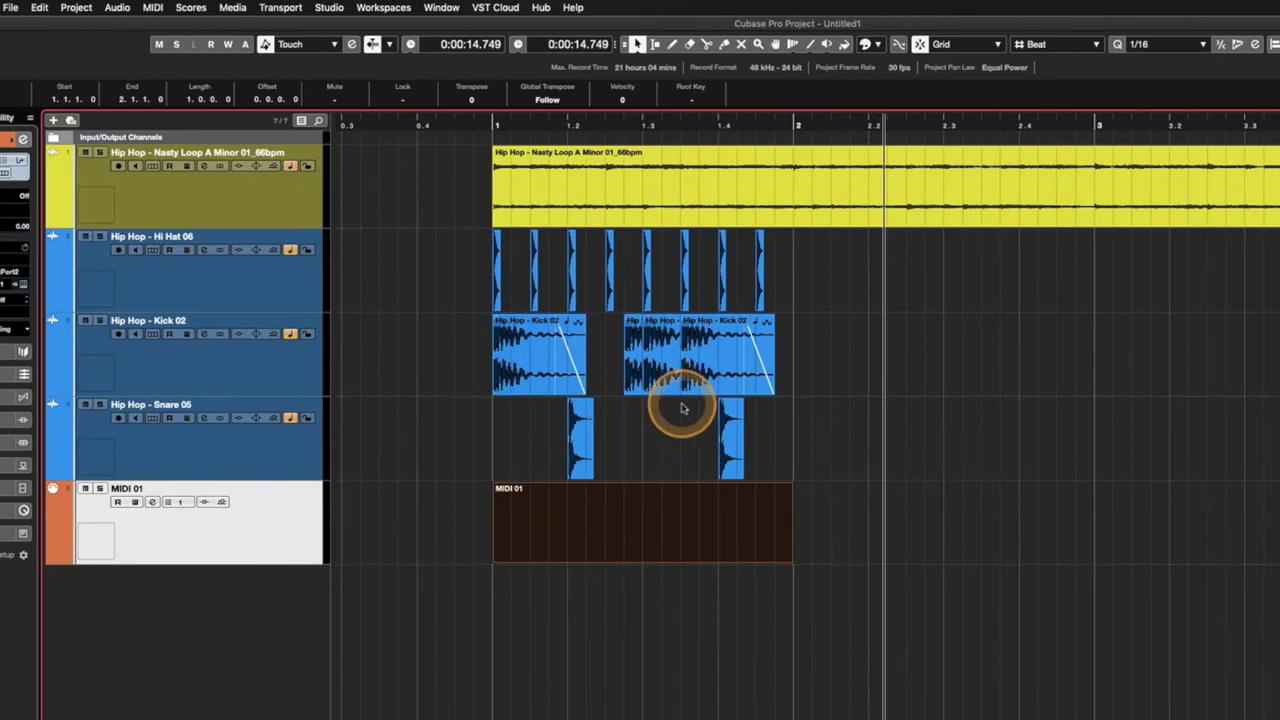
# Set the snap grid type to Use Quantize with a quantize value of 1/16
pyautogui.click(1036, 44)
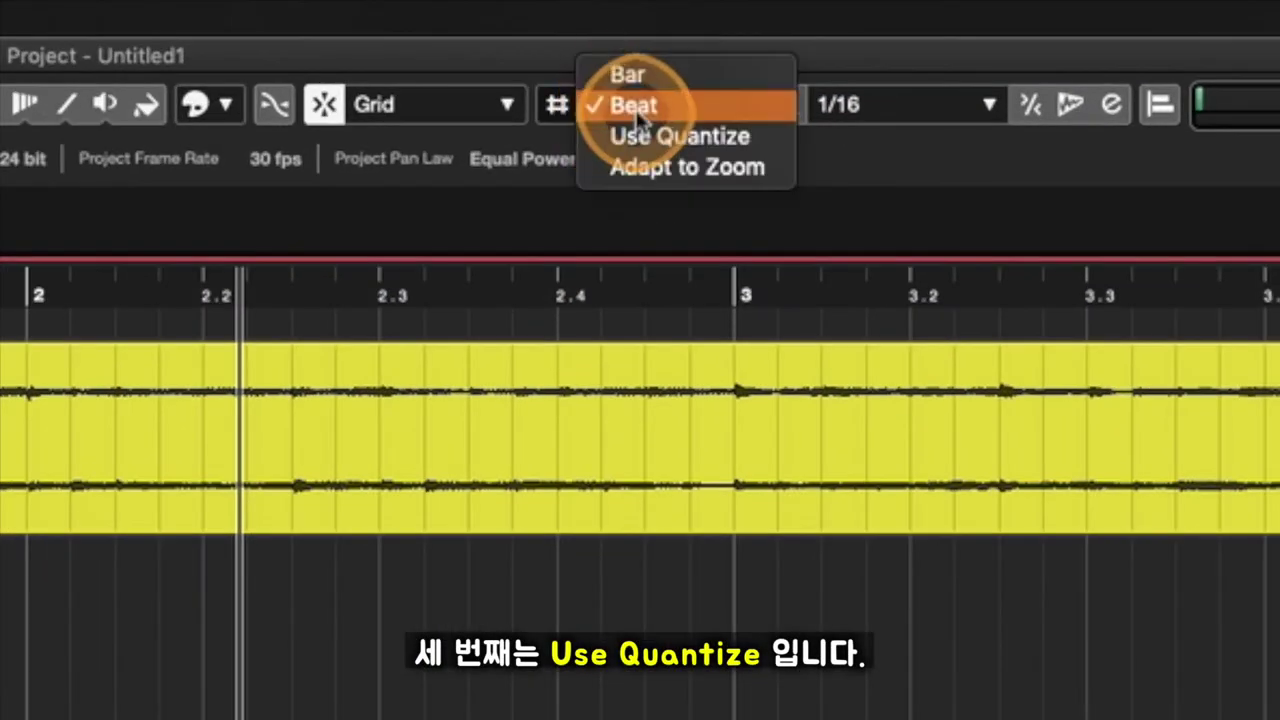
pyautogui.click(680, 136)
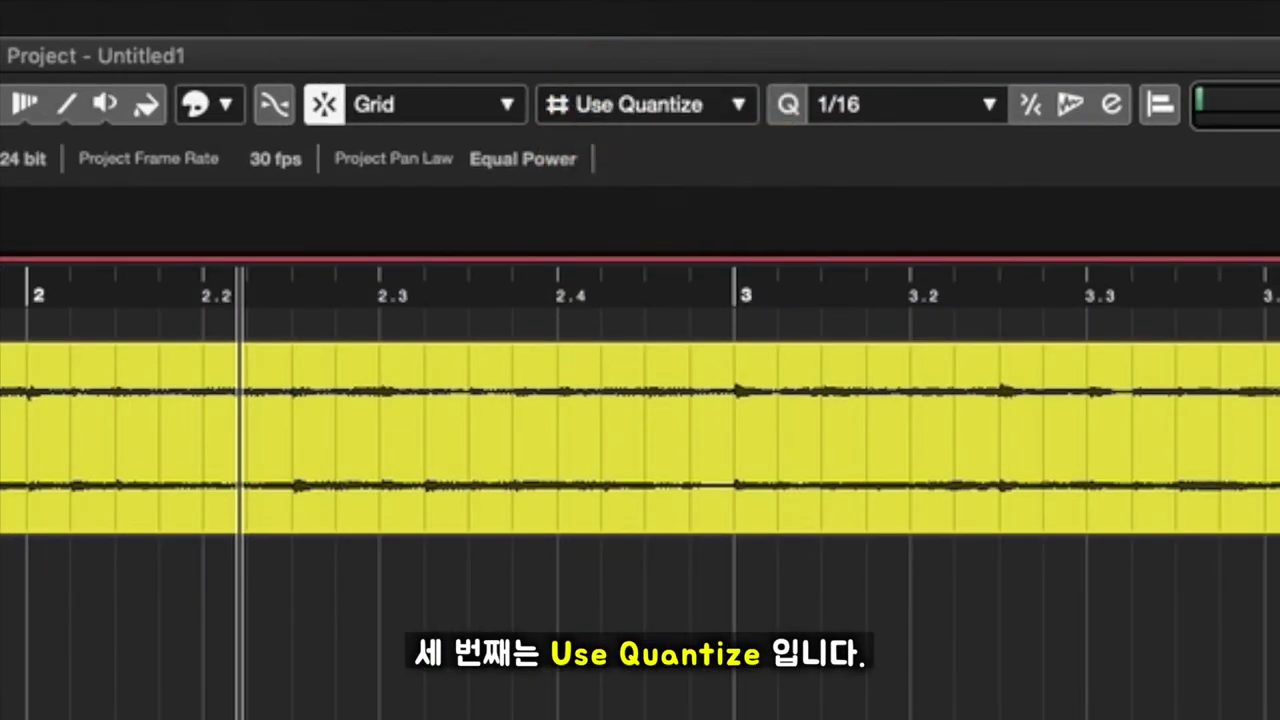
pyautogui.click(838, 110)
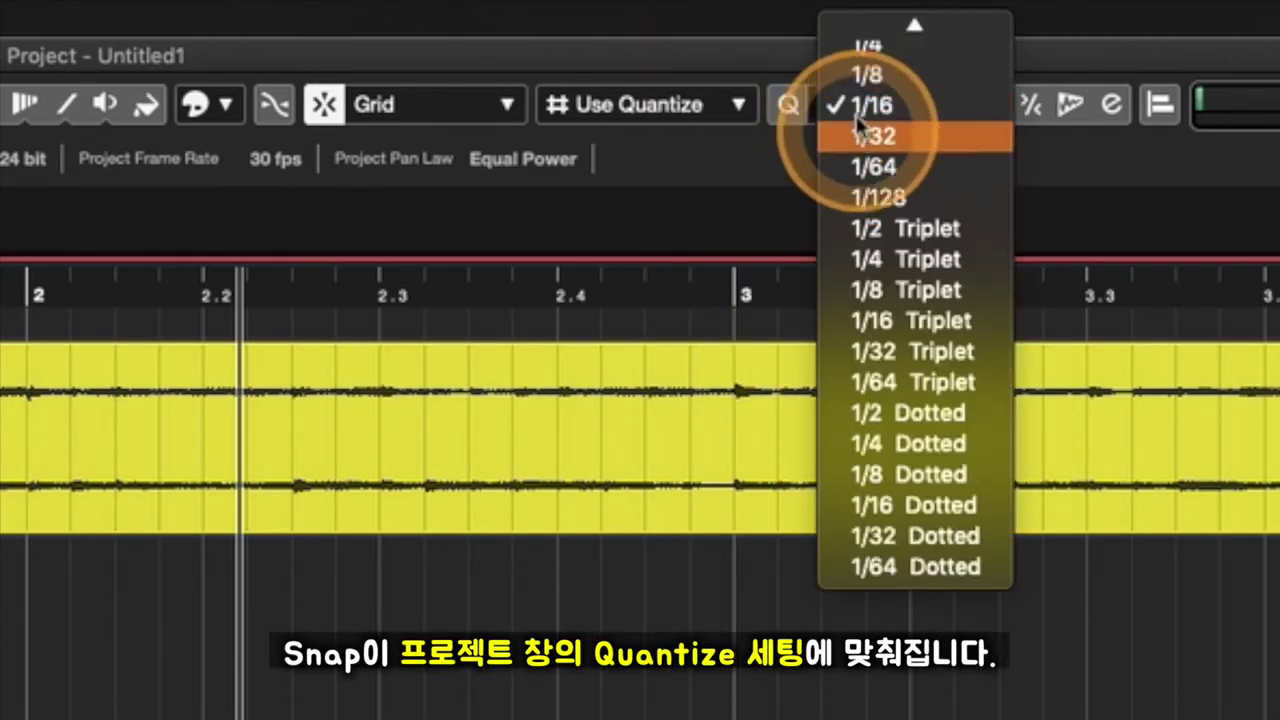
pyautogui.click(845, 107)
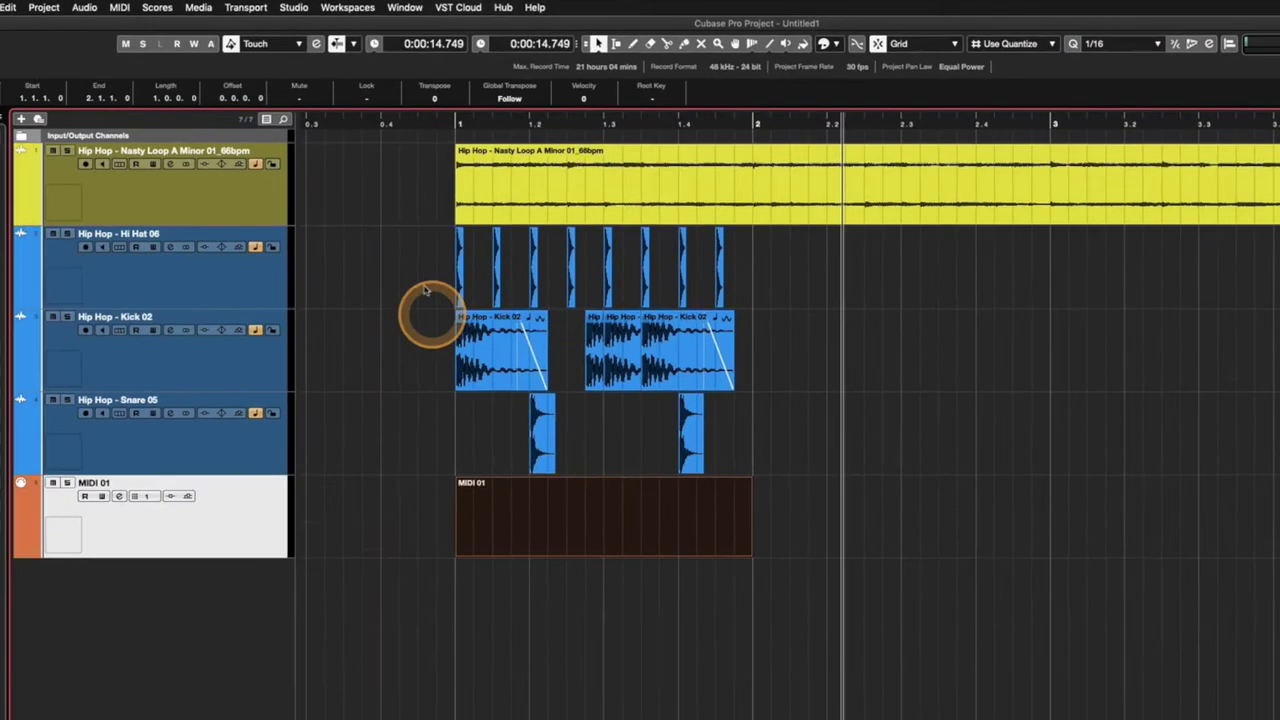
# Try moving the MIDI 01 part in 1/16 steps to 1.2.4, and return it to the start of bar 1
pyautogui.moveTo(506, 517)
pyautogui.mouseDown()
pyautogui.moveTo(577, 521)
pyautogui.moveTo(496, 520)
pyautogui.mouseUp()
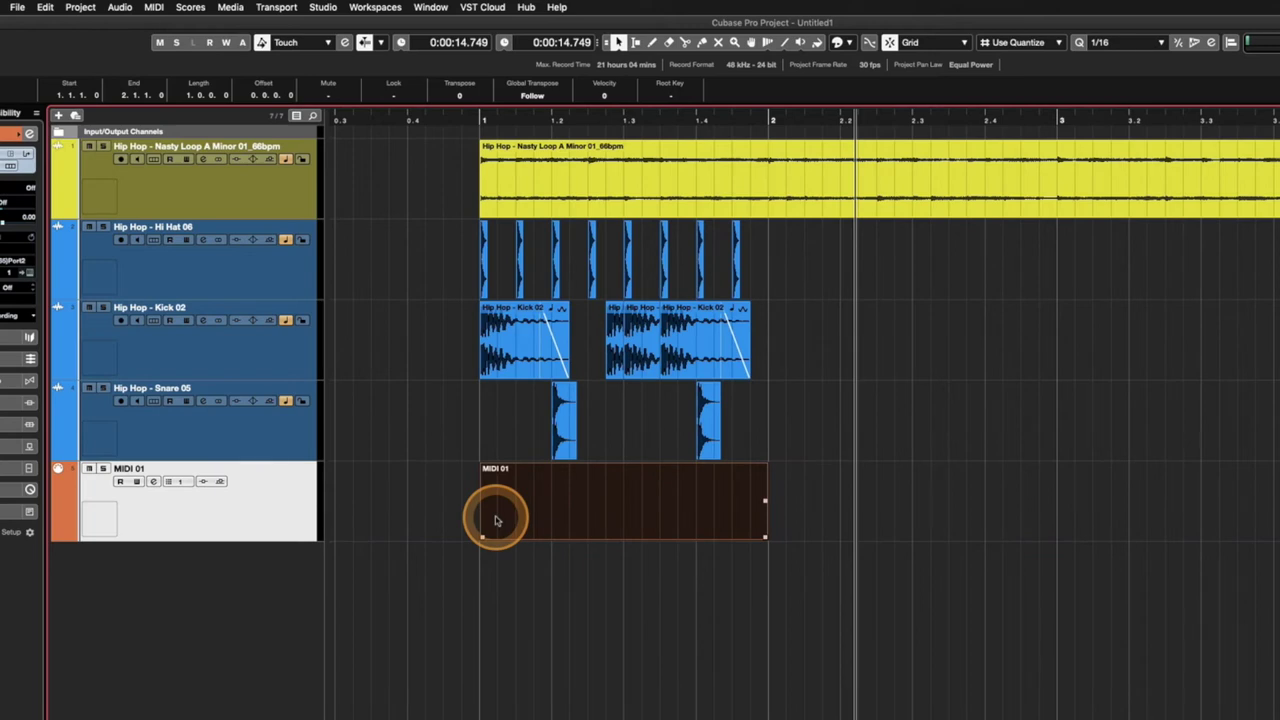
pyautogui.moveTo(496, 520); pyautogui.dragTo(630, 518)
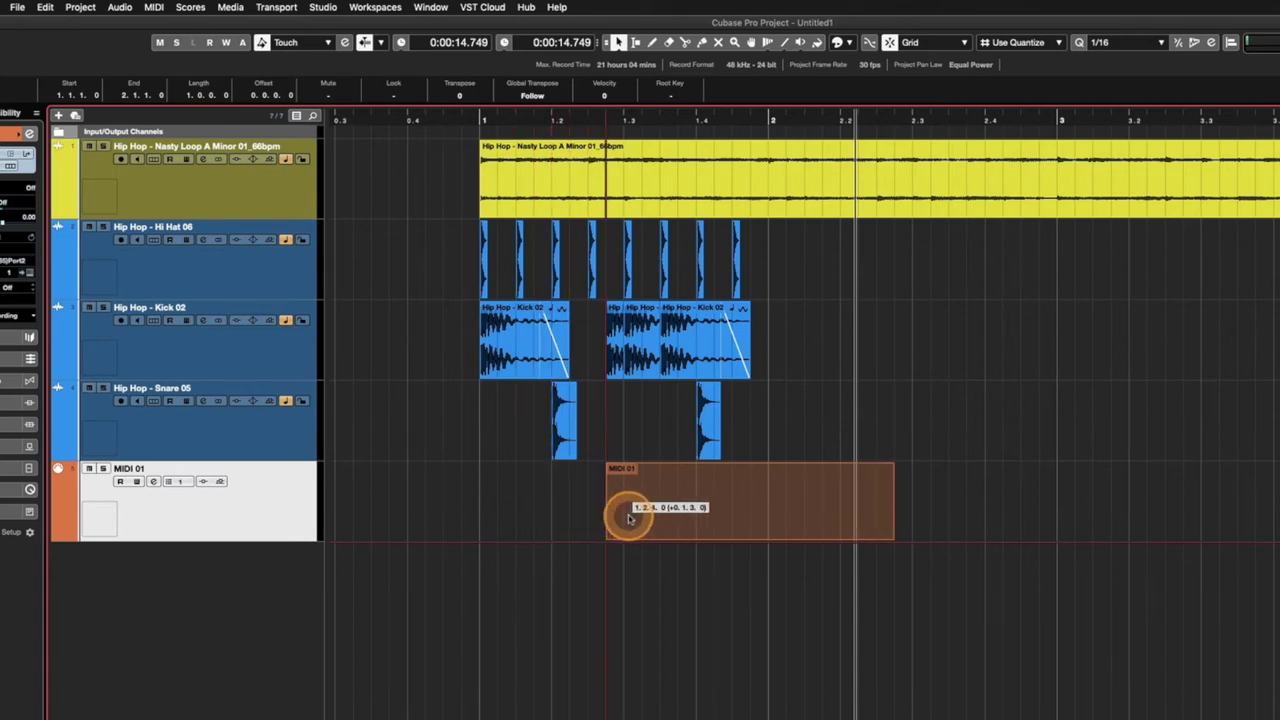
pyautogui.moveTo(630, 517); pyautogui.dragTo(502, 524)
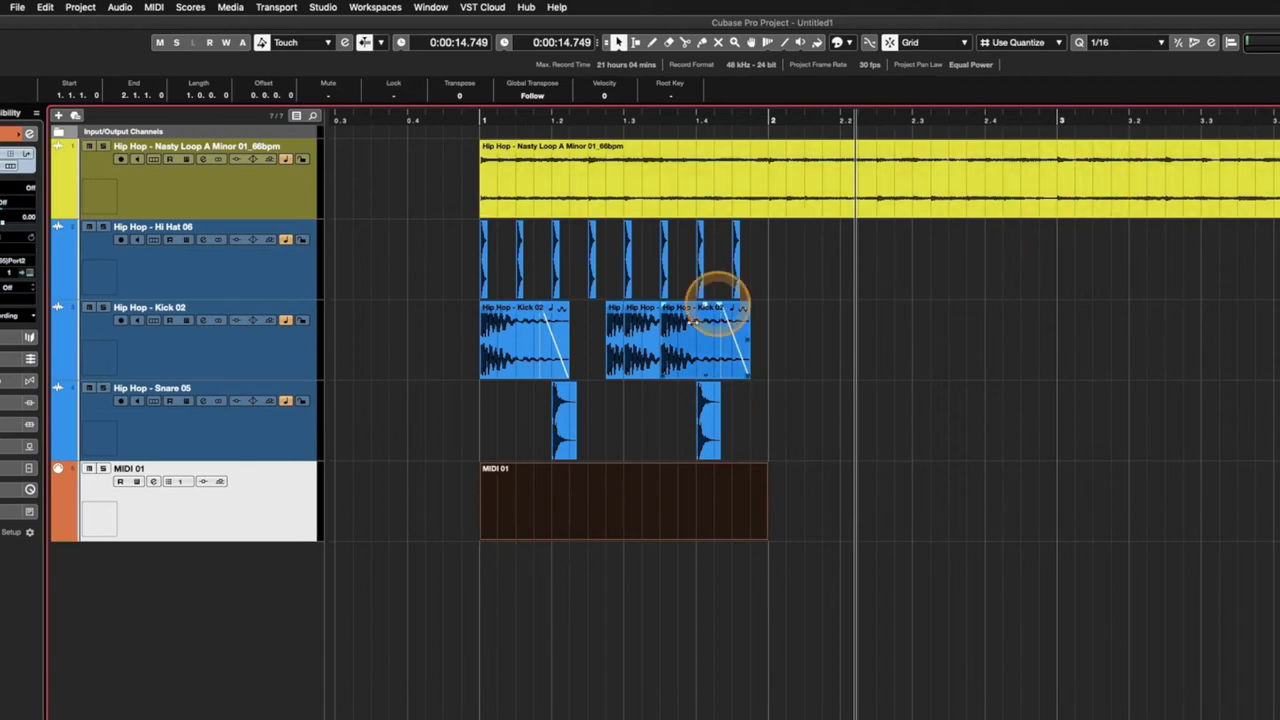
# Copy all hi-hat, kick and snare events from bar 1 to the start of bar 2
pyautogui.press('h')
pyautogui.hscroll(-5, 781, 416)
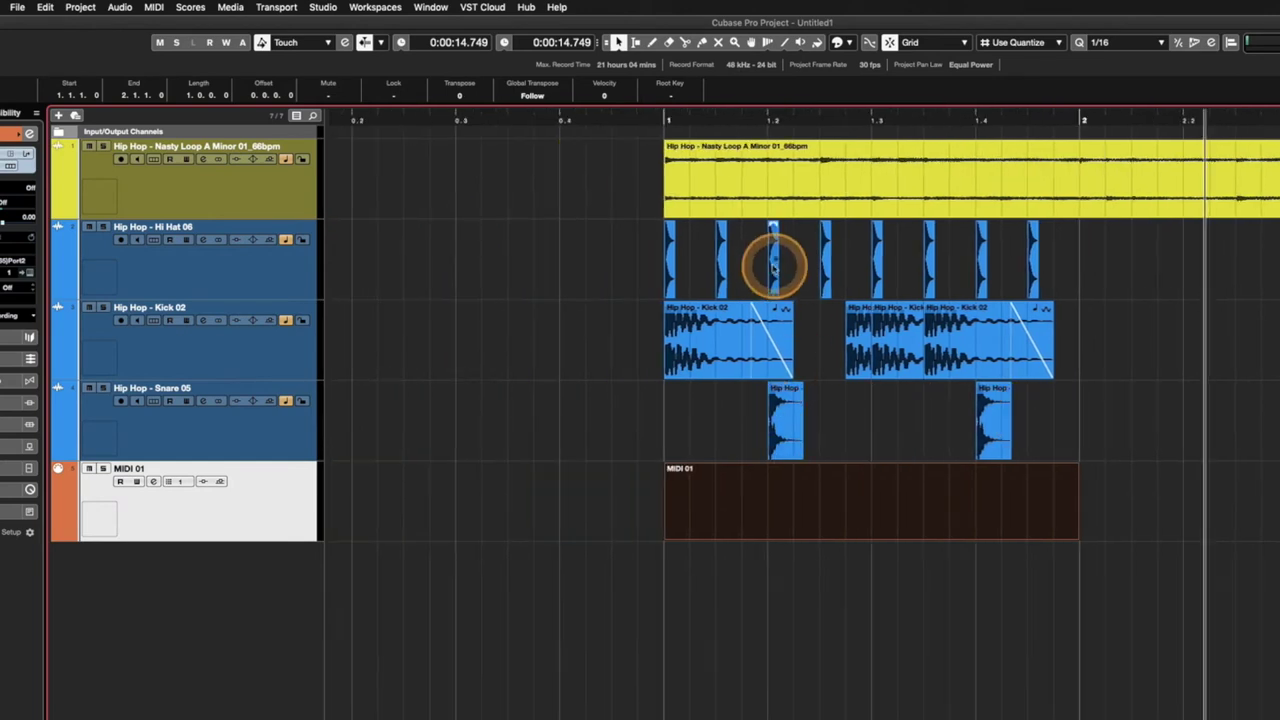
pyautogui.moveTo(1035, 275); pyautogui.dragTo(1083, 283)
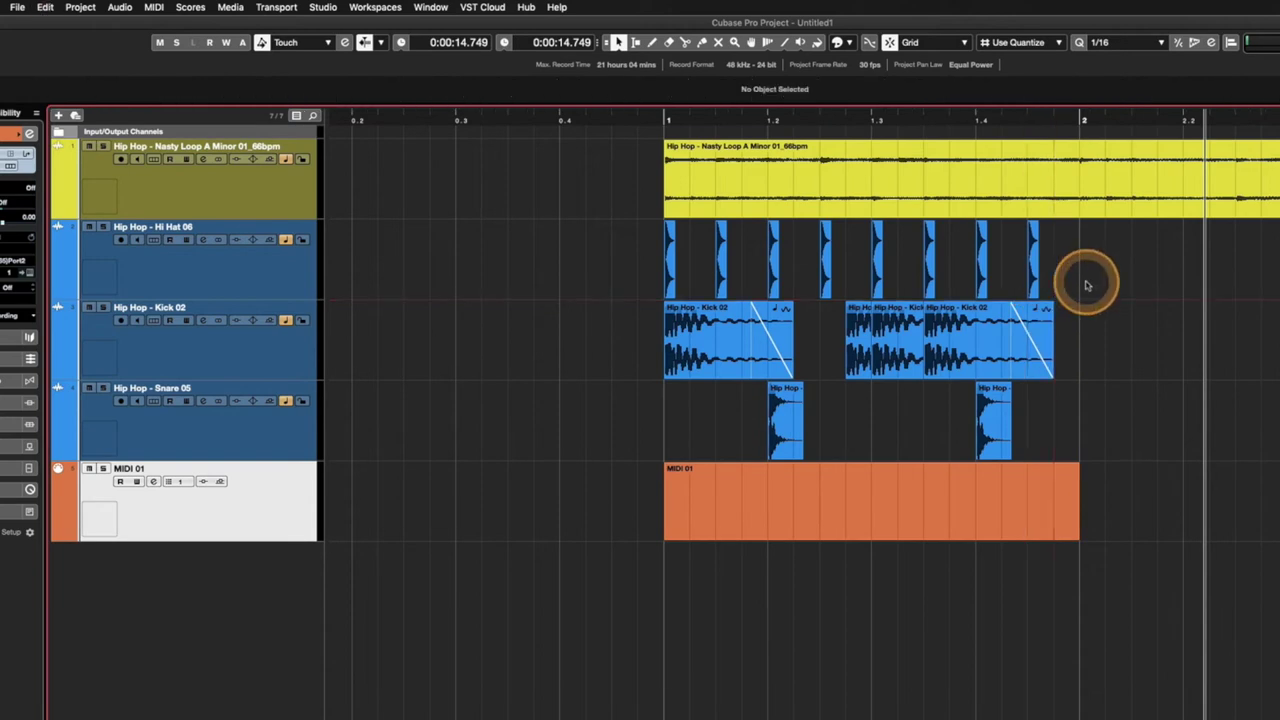
pyautogui.moveTo(1145, 443); pyautogui.dragTo(640, 284)
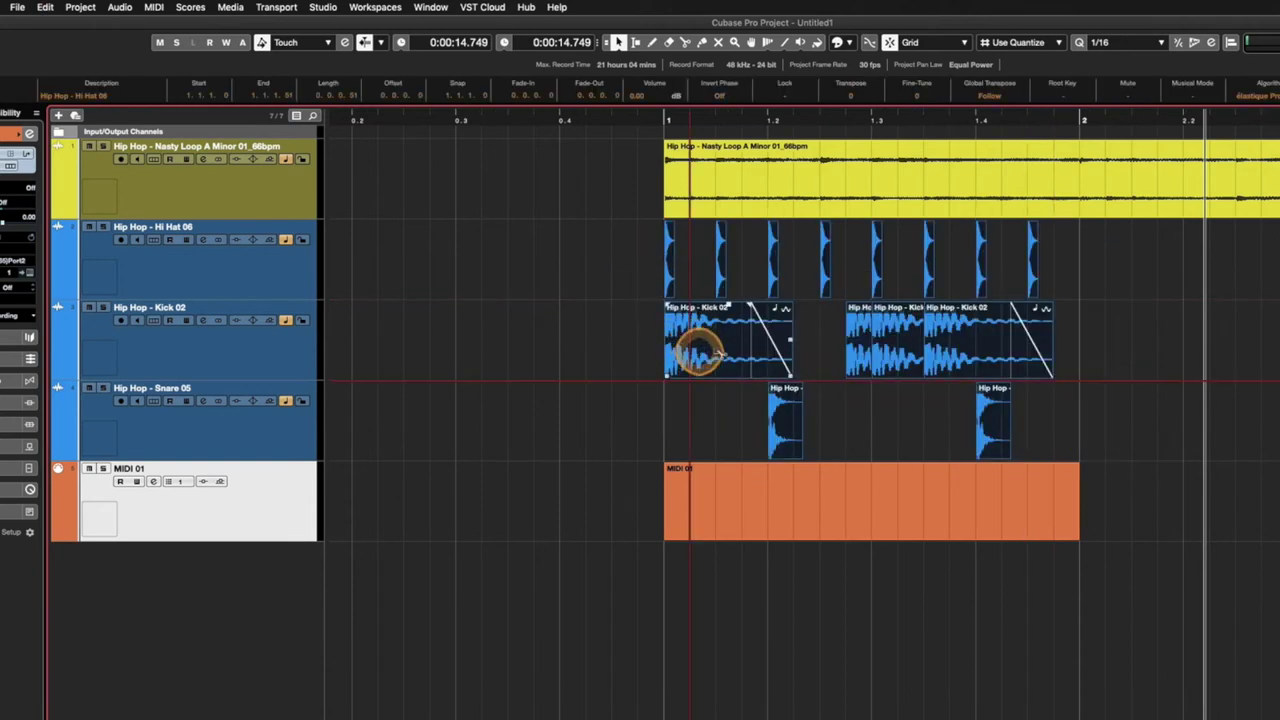
pyautogui.moveTo(694, 354); pyautogui.dragTo(1106, 366)
pyautogui.hscroll(5, 914, 429)
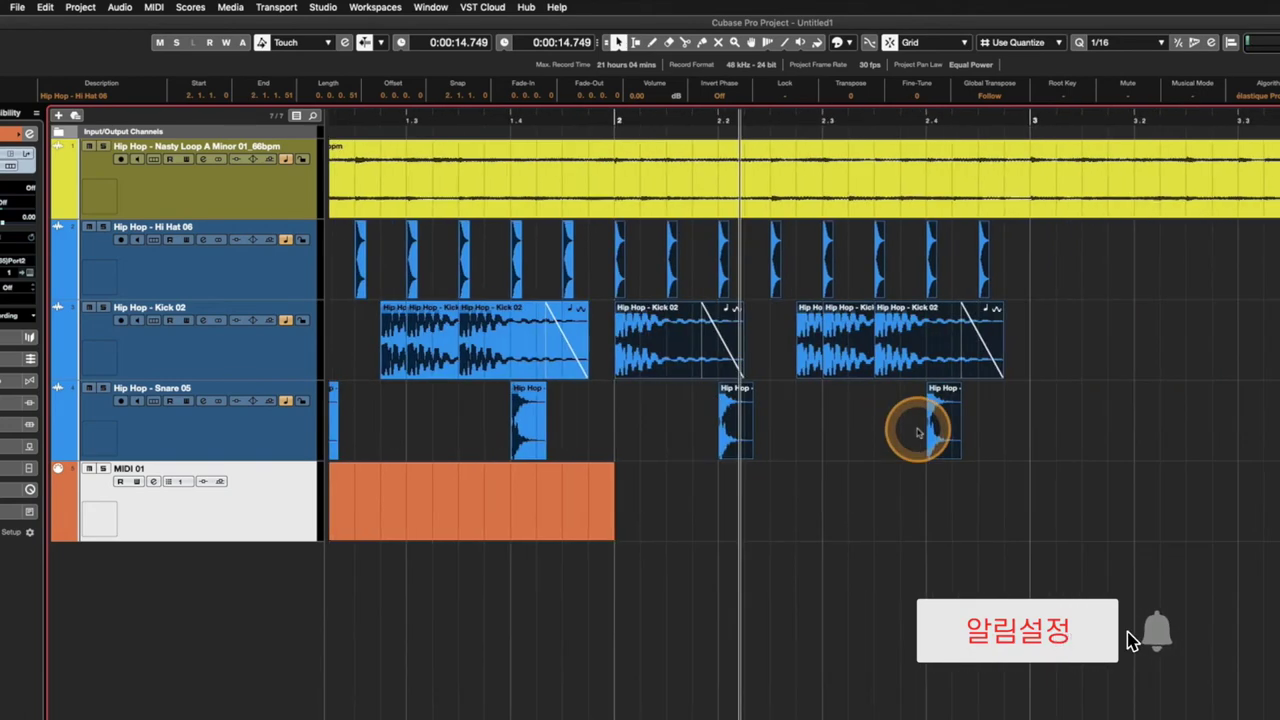
# Select the kick event at 2.2.4 and try moving it along the 1/16 quantize grid
pyautogui.click(703, 362)
pyautogui.moveTo(703, 362)
pyautogui.mouseDown()
pyautogui.moveTo(663, 357)
pyautogui.moveTo(703, 360)
pyautogui.mouseUp()
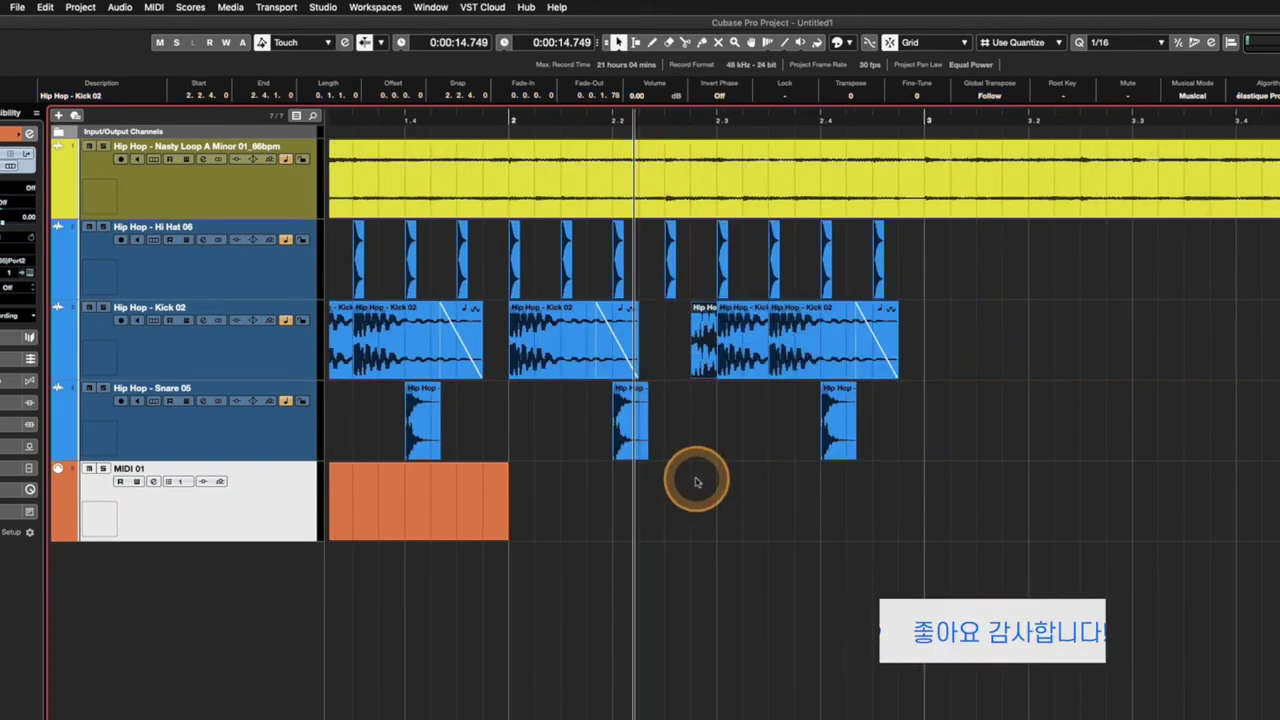
pyautogui.press('g')
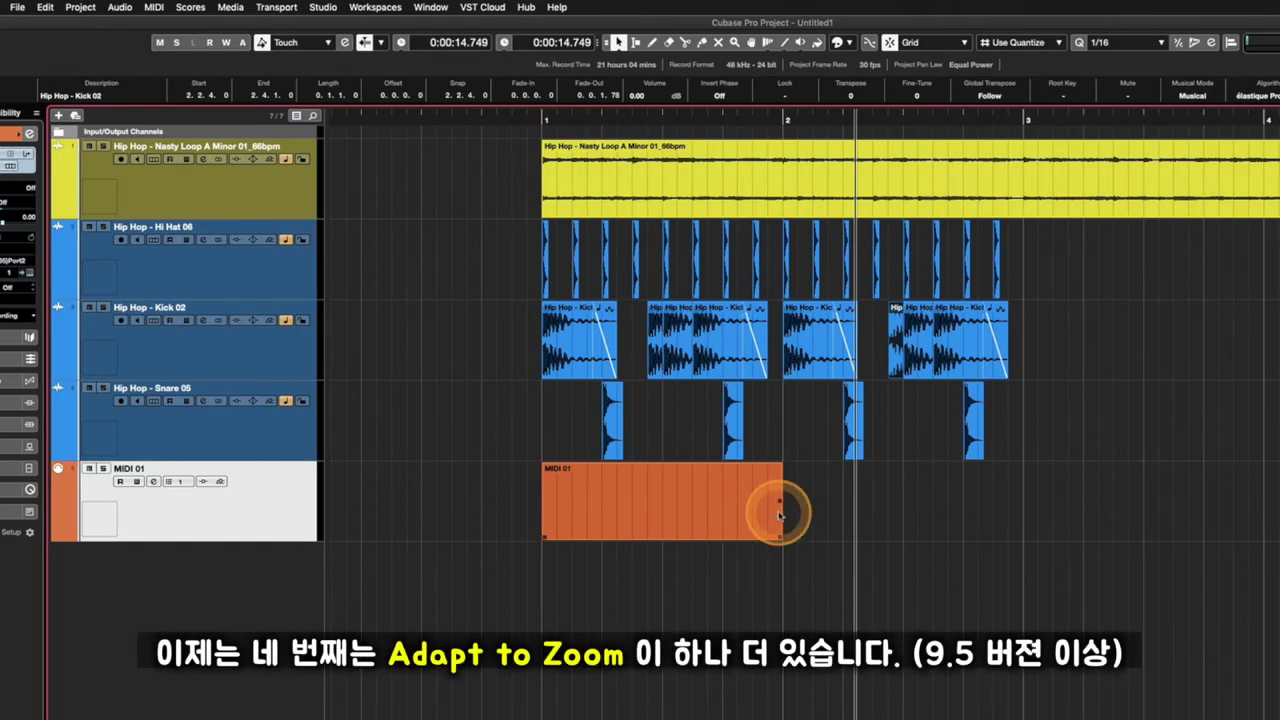
# Set the snap grid type to Adapt to Zoom and try moving the MIDI 01 part with the timeline zoomed far out
pyautogui.click(1025, 42)
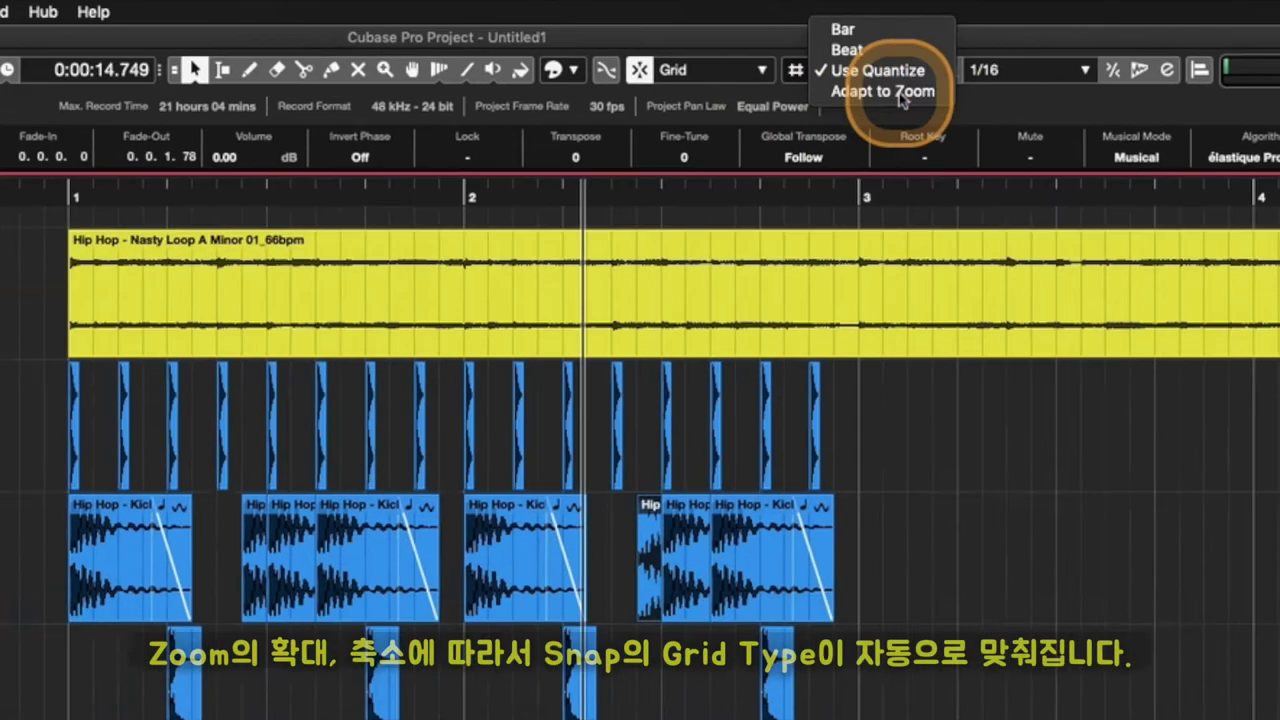
pyautogui.click(788, 128)
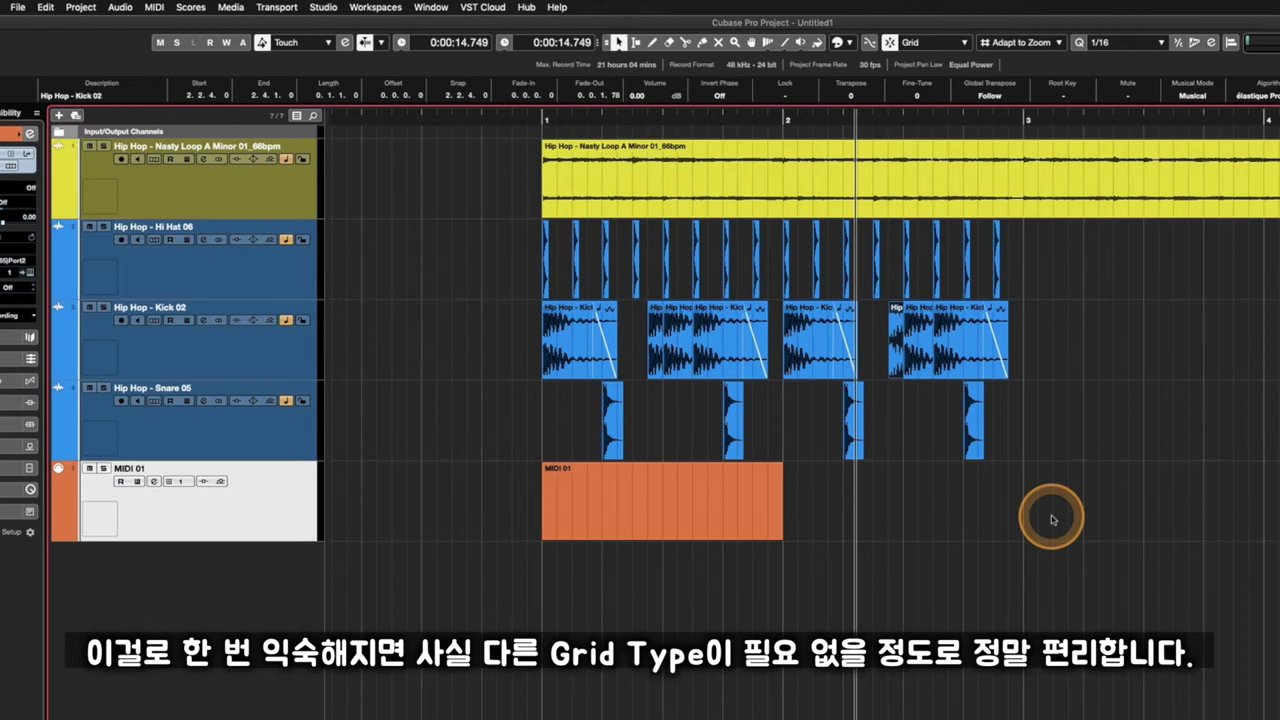
pyautogui.press('g')
pyautogui.press('g')
pyautogui.press('g')
pyautogui.press('g')
pyautogui.press('g')
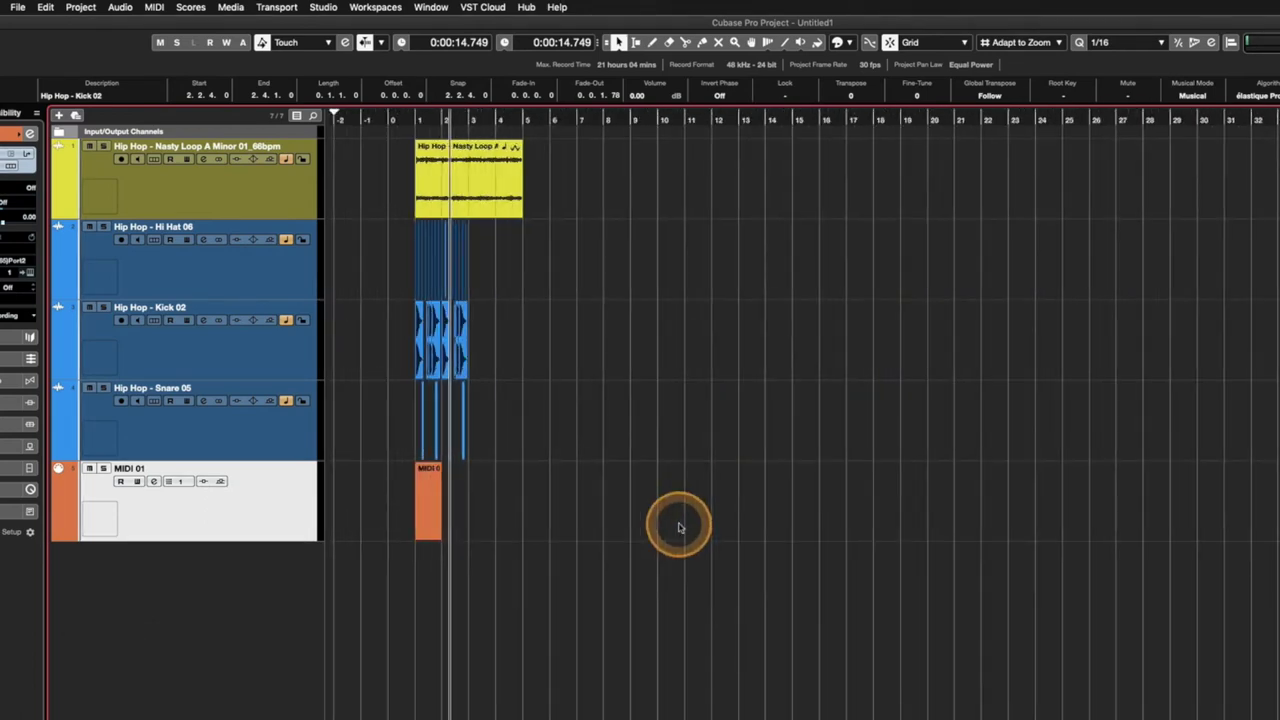
pyautogui.click(425, 512)
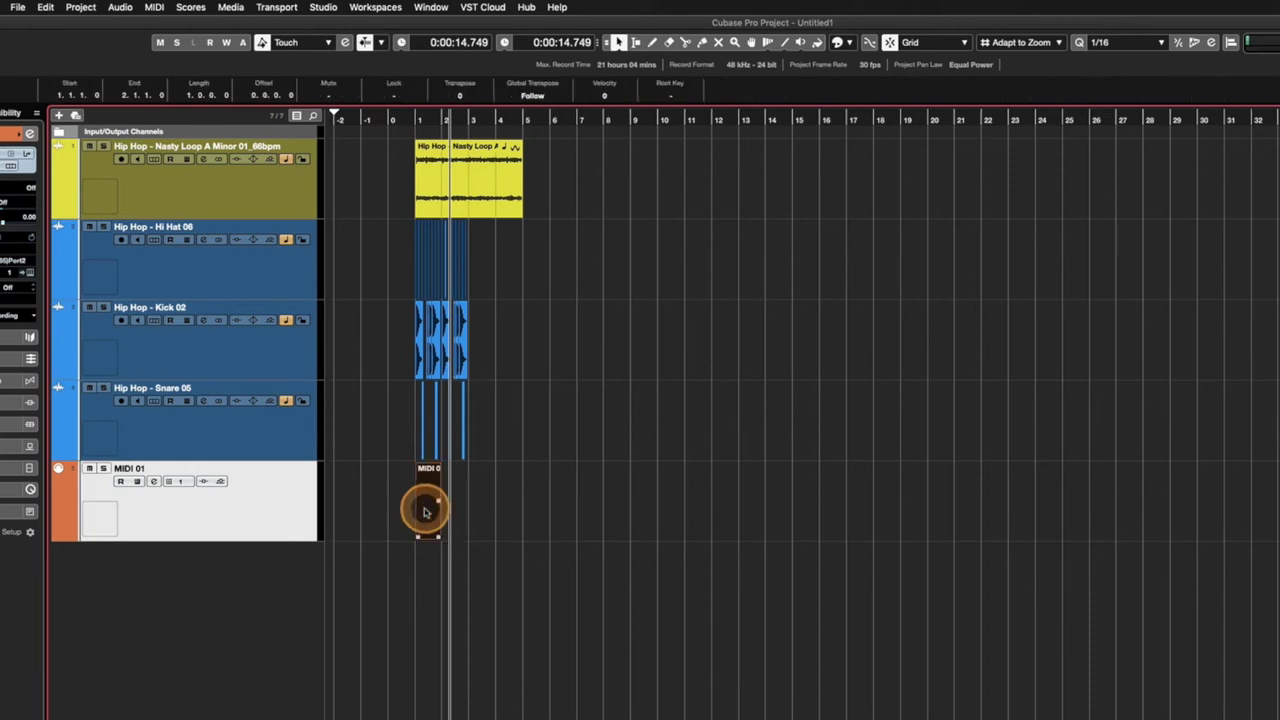
pyautogui.moveTo(425, 512)
pyautogui.mouseDown()
pyautogui.moveTo(560, 513)
pyautogui.moveTo(431, 514)
pyautogui.mouseUp()
# Try moving the MIDI 01 part with Adapt to Zoom snapping at a closer timeline zoom
pyautogui.press('h')
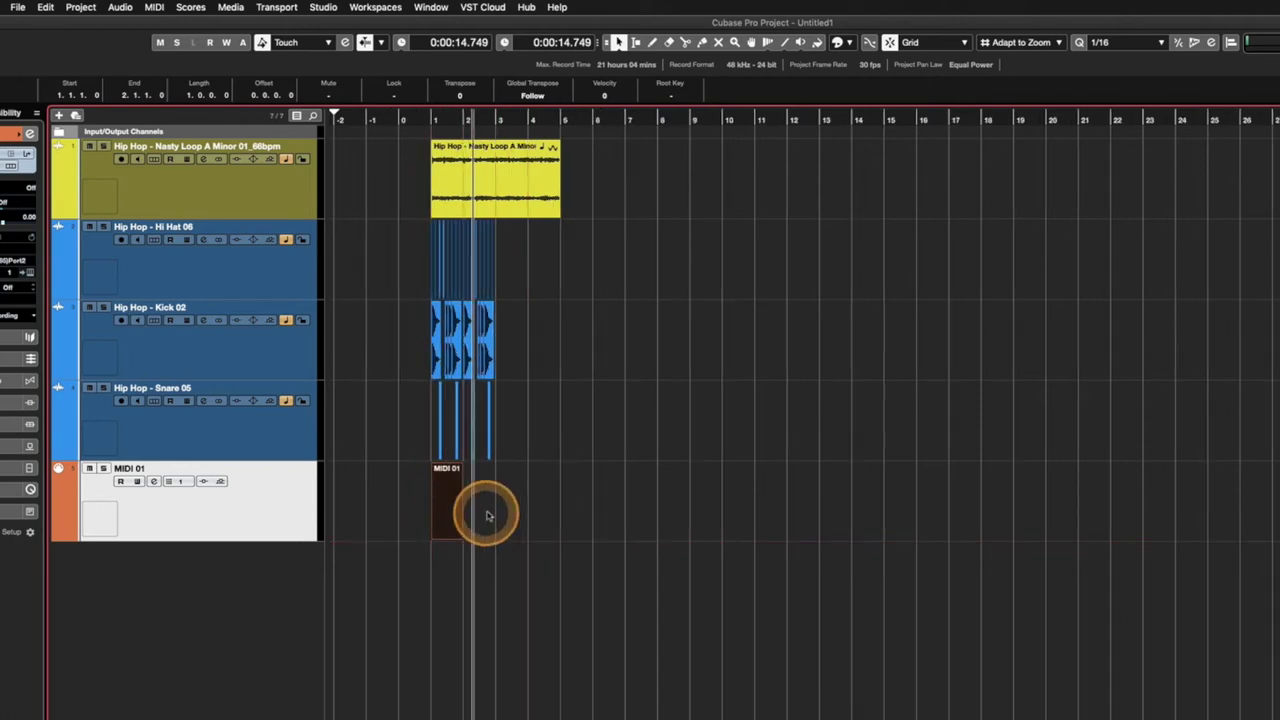
pyautogui.press('h')
pyautogui.press('h')
pyautogui.press('h')
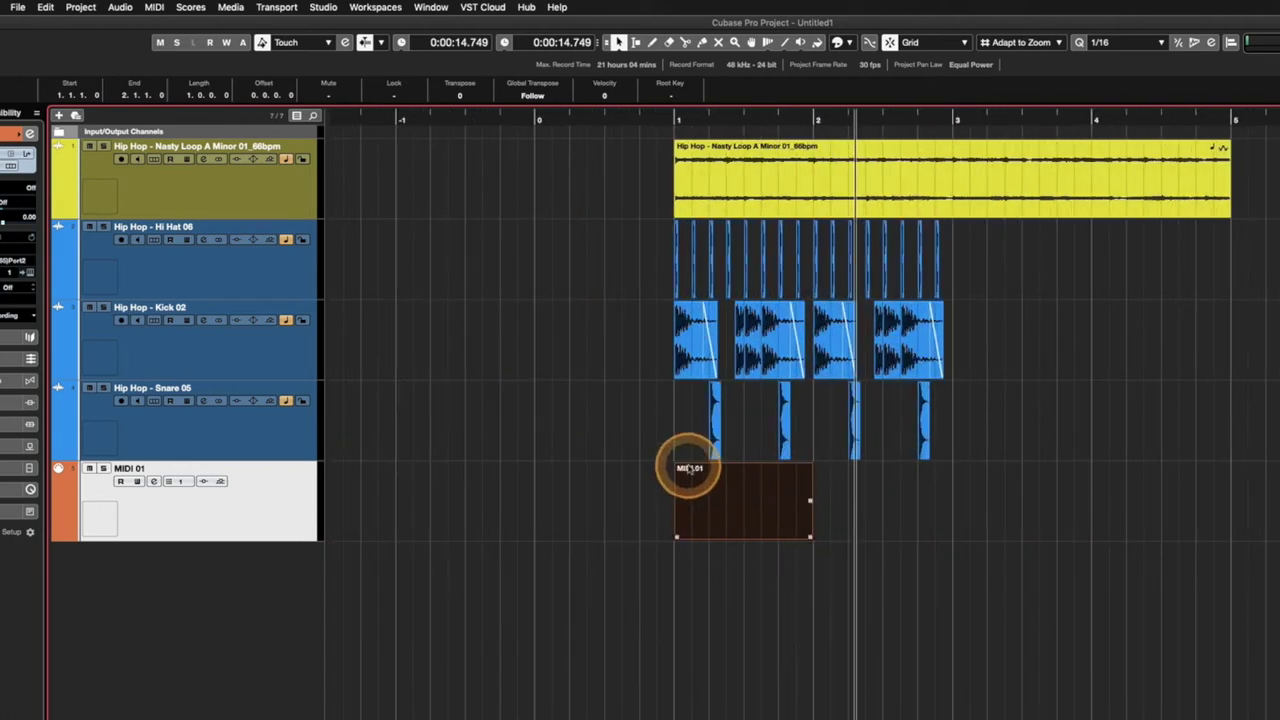
pyautogui.moveTo(695, 514); pyautogui.dragTo(736, 508)
# Try moving the MIDI 01 part with Adapt to Zoom snapping at a timeline zoom that shows individual beats
pyautogui.press('h')
pyautogui.press('h')
pyautogui.press('h')
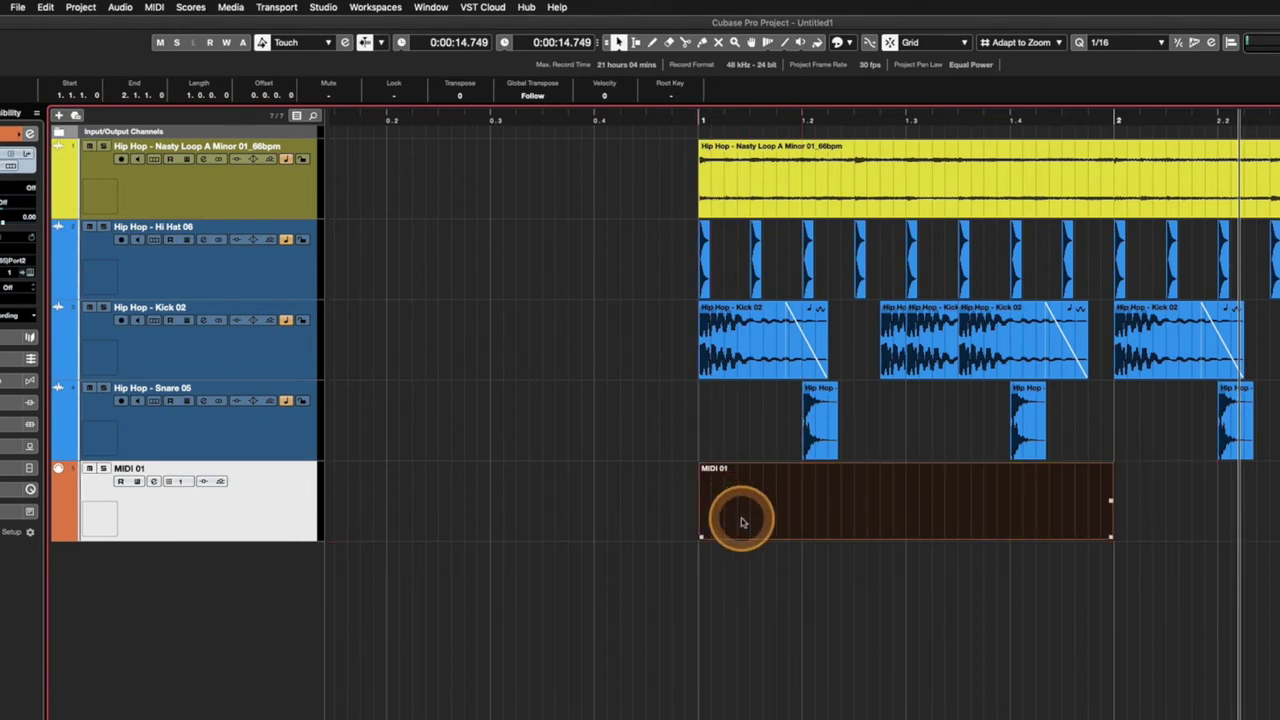
pyautogui.moveTo(720, 514)
pyautogui.mouseDown()
pyautogui.moveTo(751, 517)
pyautogui.moveTo(720, 517)
pyautogui.mouseUp()
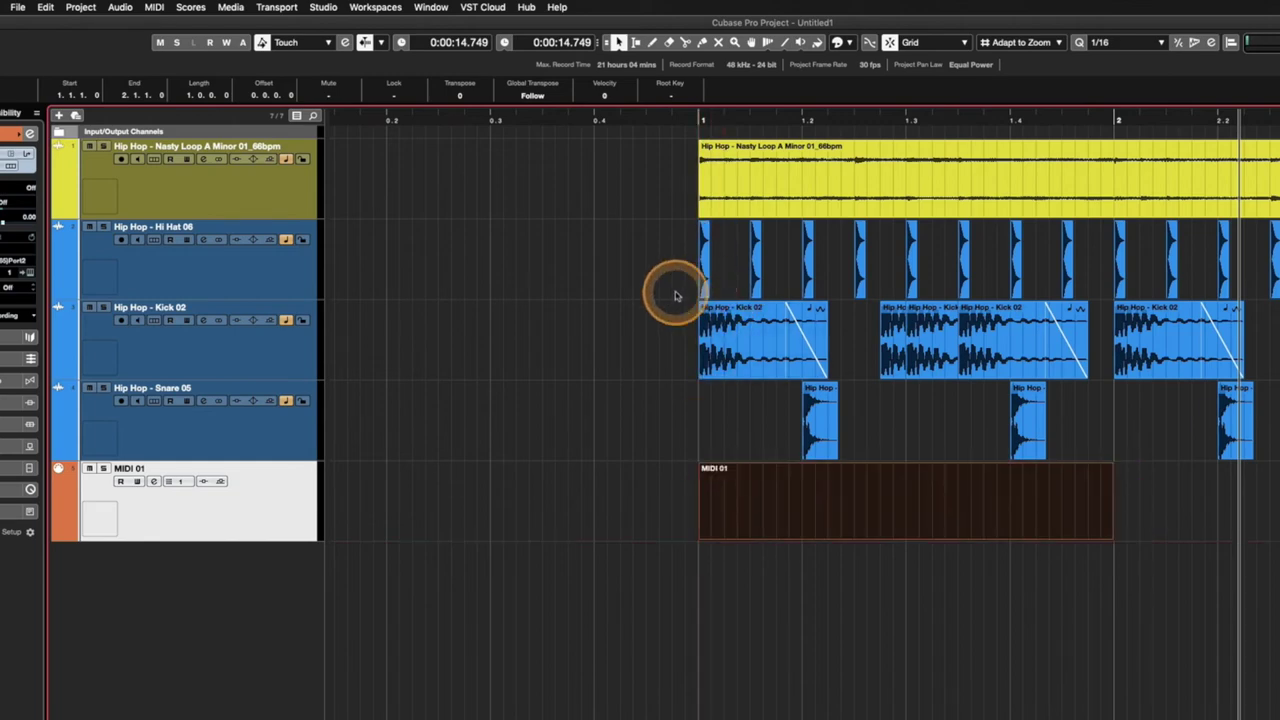
pyautogui.hscroll(5, 671, 291)
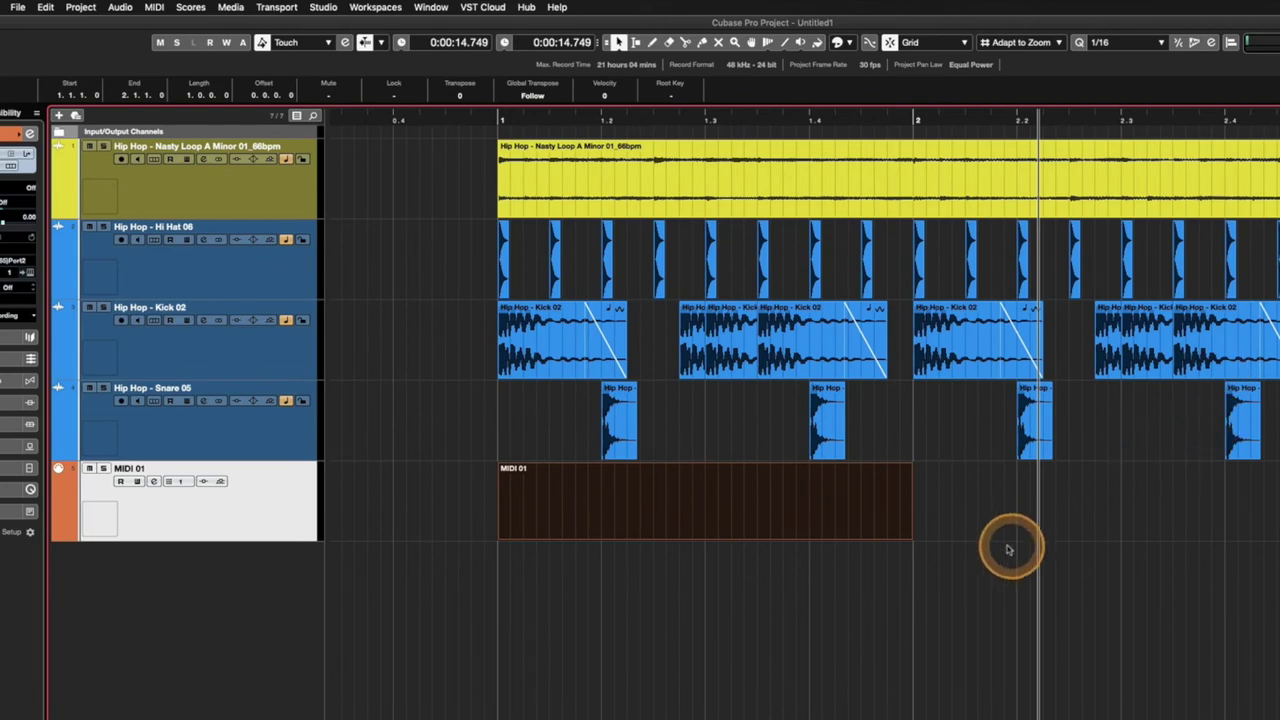
pyautogui.click(710, 205)
pyautogui.click(1115, 510)
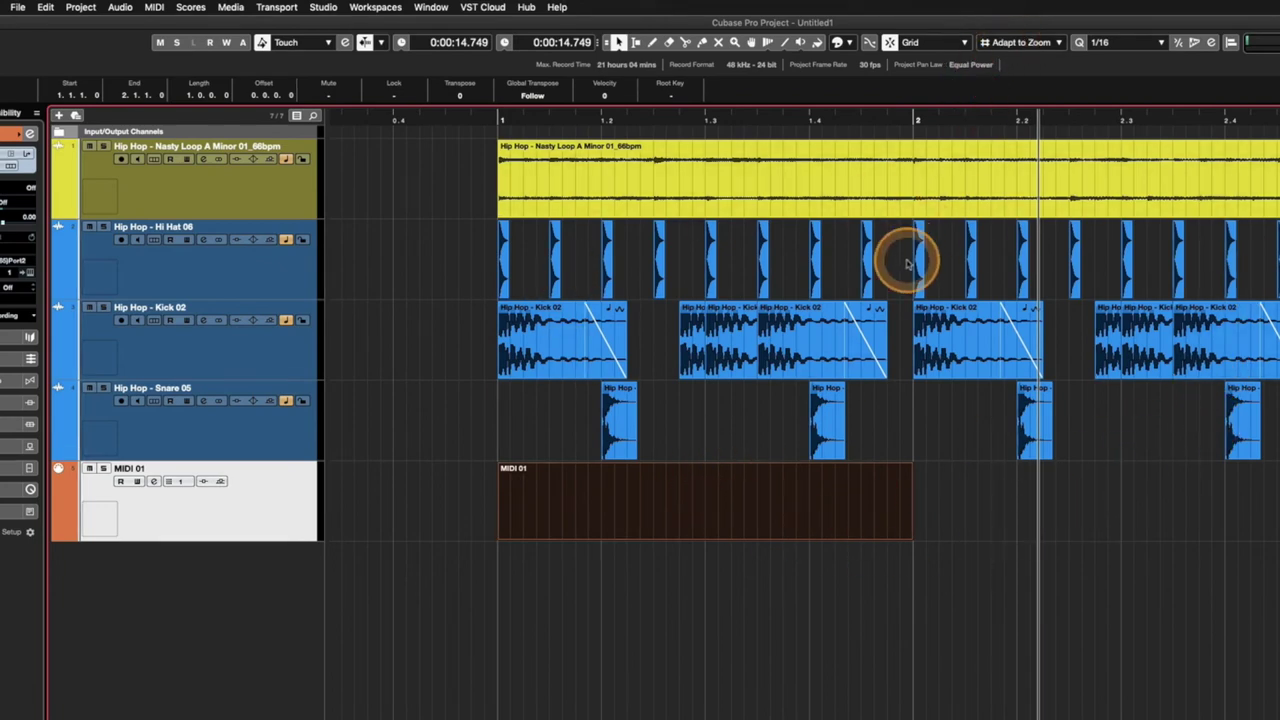
# Try nudging the MIDI 01 part off the start of bar 1 with bar 1 filling the timeline
pyautogui.scroll(5, 894, 286)
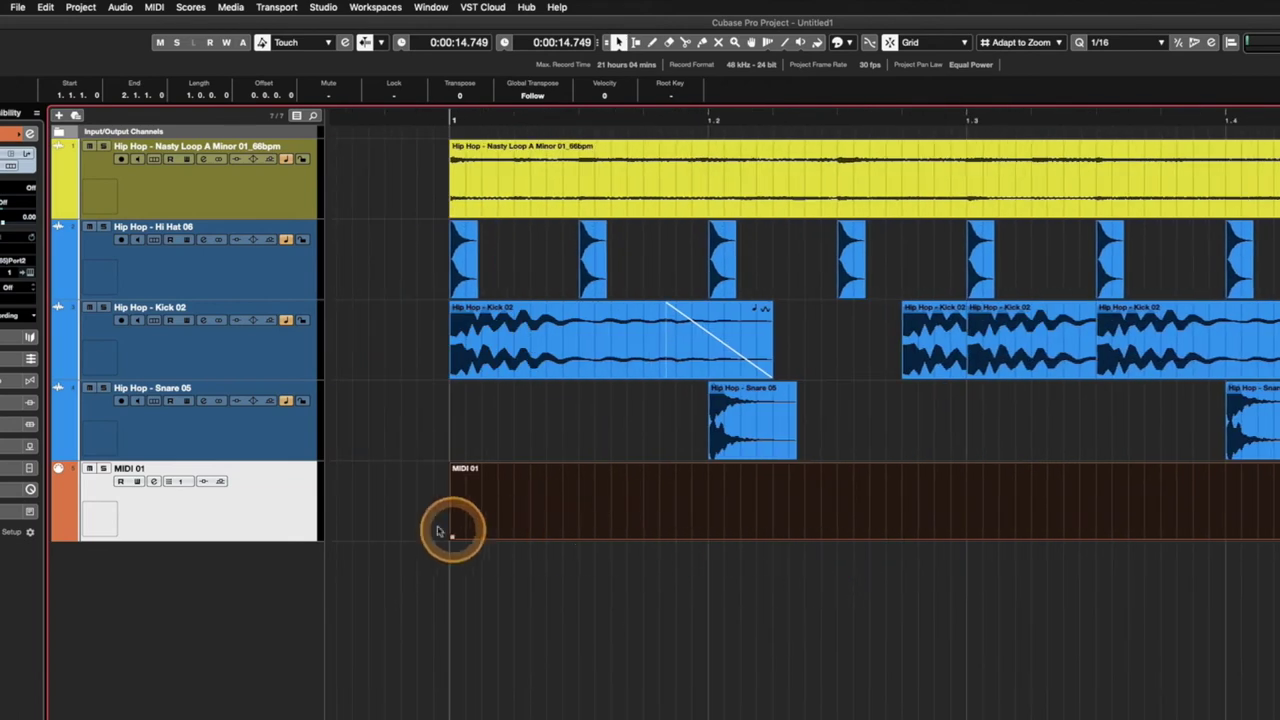
pyautogui.moveTo(460, 510)
pyautogui.mouseDown()
pyautogui.moveTo(723, 509)
pyautogui.moveTo(471, 514)
pyautogui.mouseUp()
pyautogui.click(634, 553)
# Try nudging the MIDI 01 part along the finer grid with little more than one beat of the timeline in view
pyautogui.scroll(-5, 634, 553)
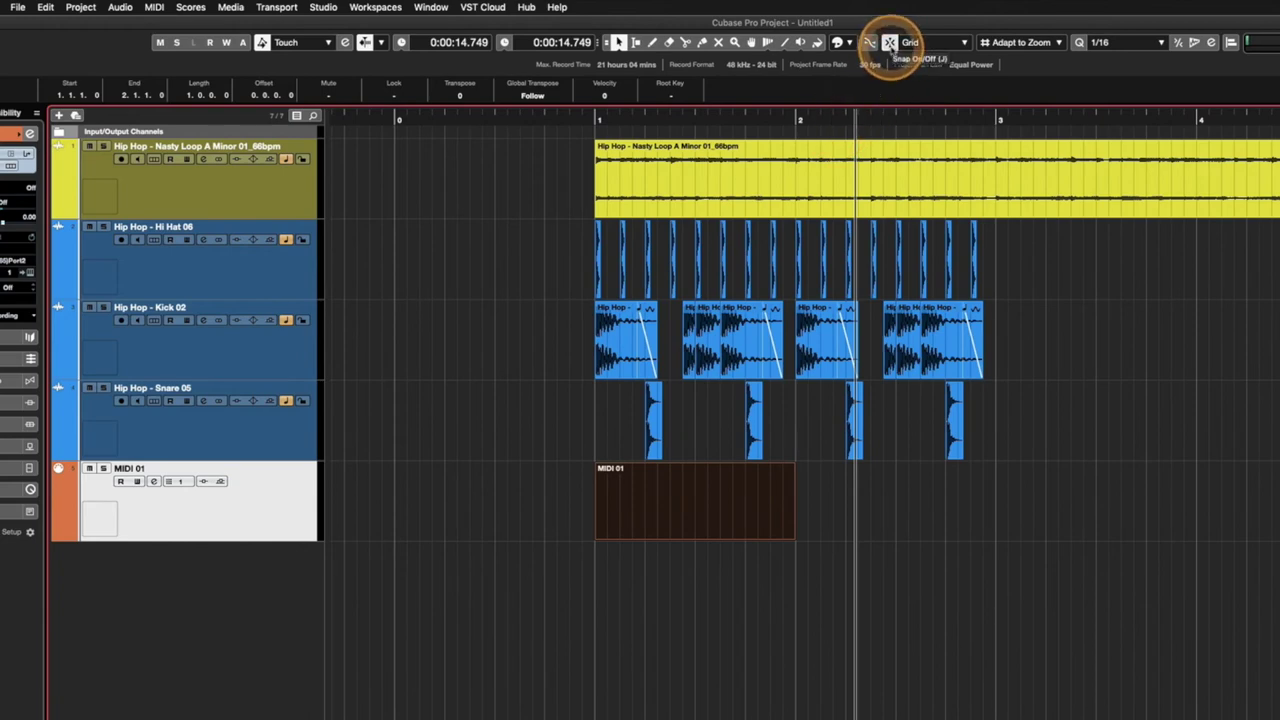
pyautogui.press('h')
pyautogui.press('h')
pyautogui.press('h')
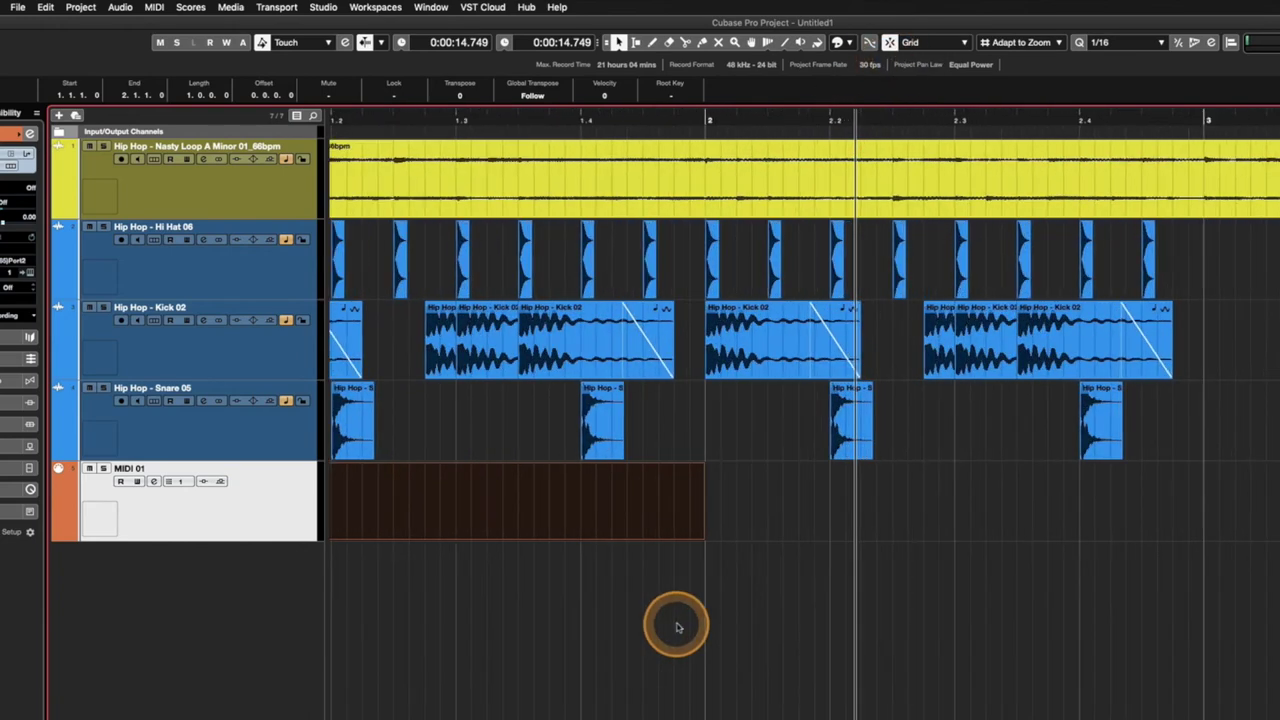
pyautogui.press('h')
pyautogui.press('h')
pyautogui.press('h')
pyautogui.press('h')
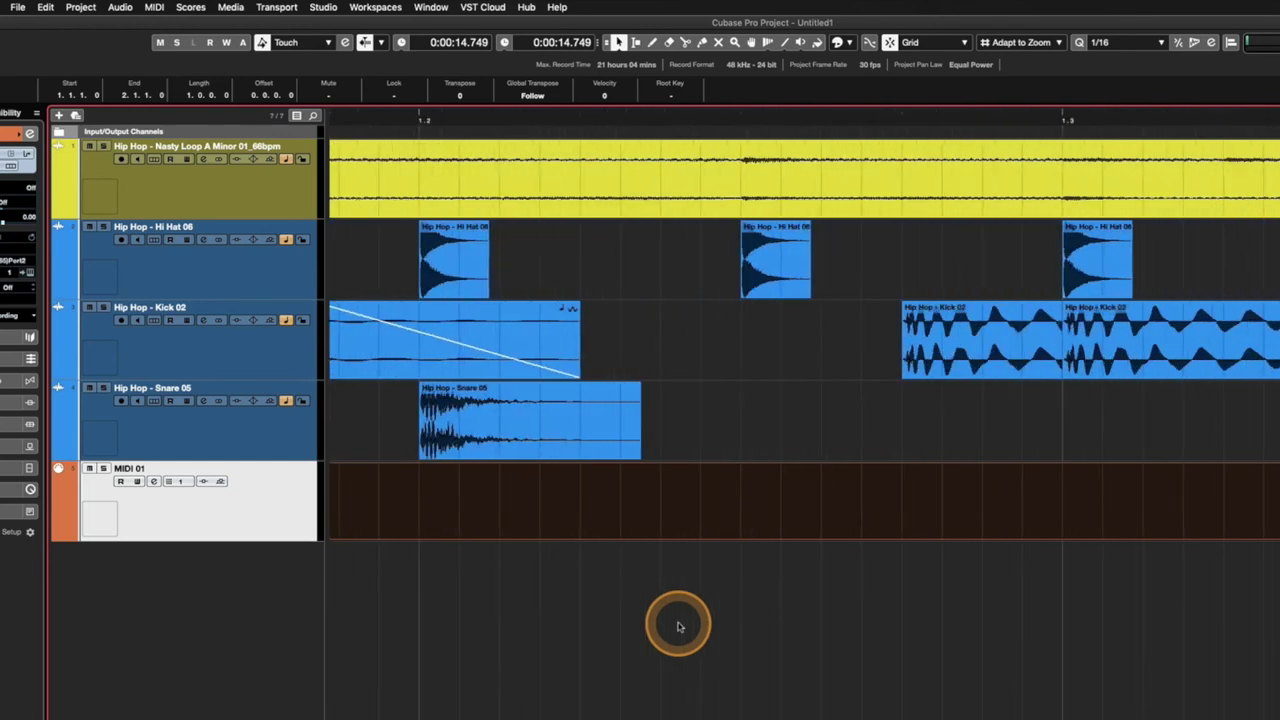
pyautogui.hscroll(-8, 678, 626)
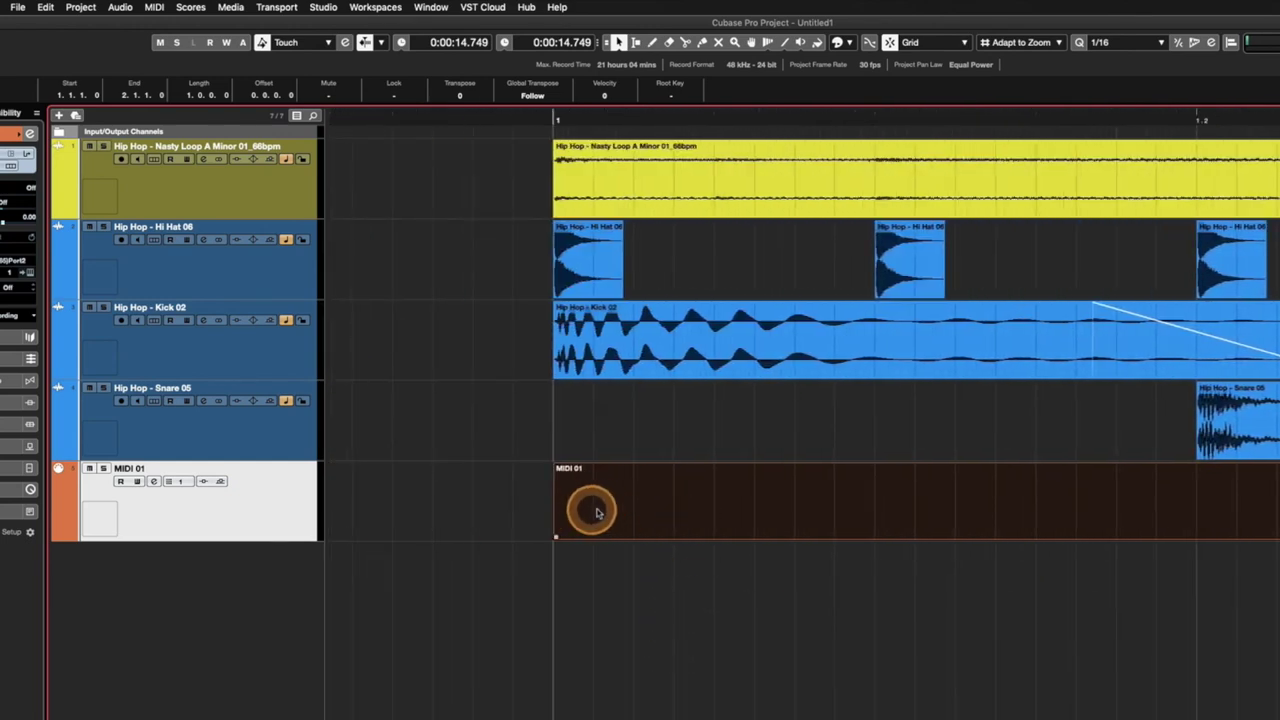
pyautogui.moveTo(597, 512)
pyautogui.mouseDown()
pyautogui.moveTo(687, 513)
pyautogui.moveTo(601, 510)
pyautogui.mouseUp()
pyautogui.click(606, 571)
# Examine how the Adapt to Zoom grid lines change across timeline zoom levels from several bars to single beats
pyautogui.press('g')
pyautogui.press('g')
pyautogui.press('g')
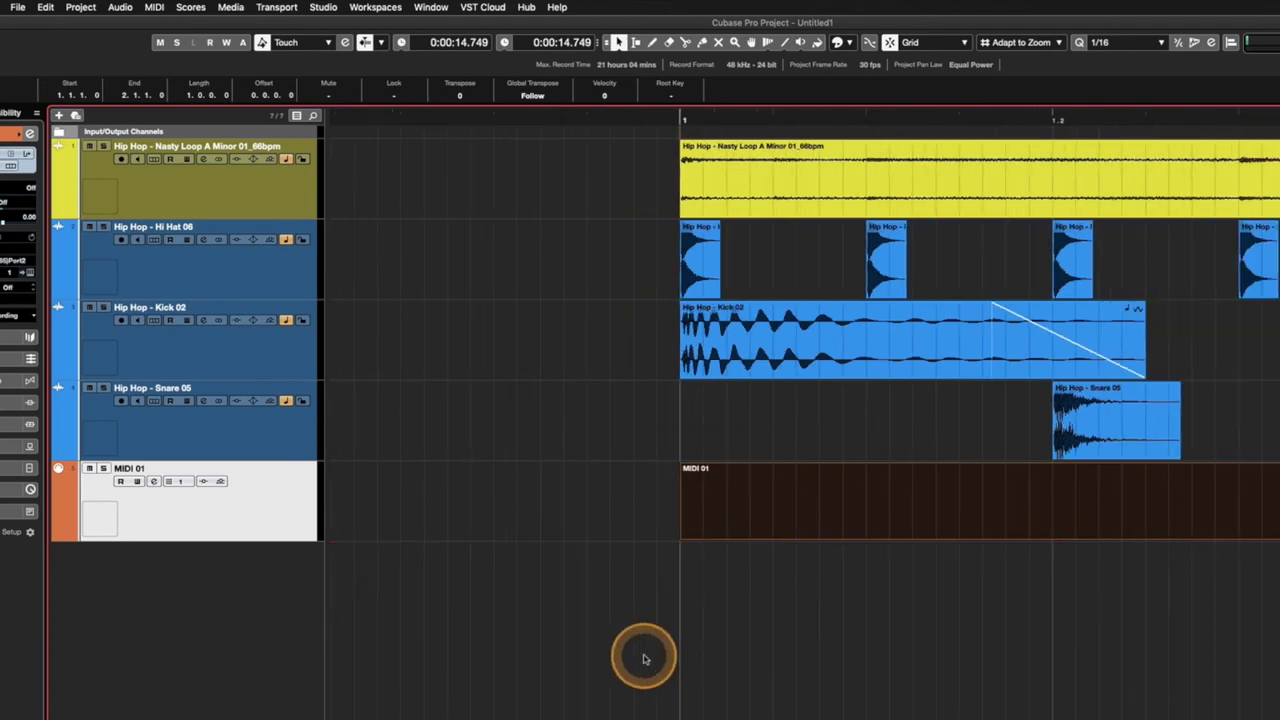
pyautogui.press('g')
pyautogui.press('g')
pyautogui.press('g')
pyautogui.press('g')
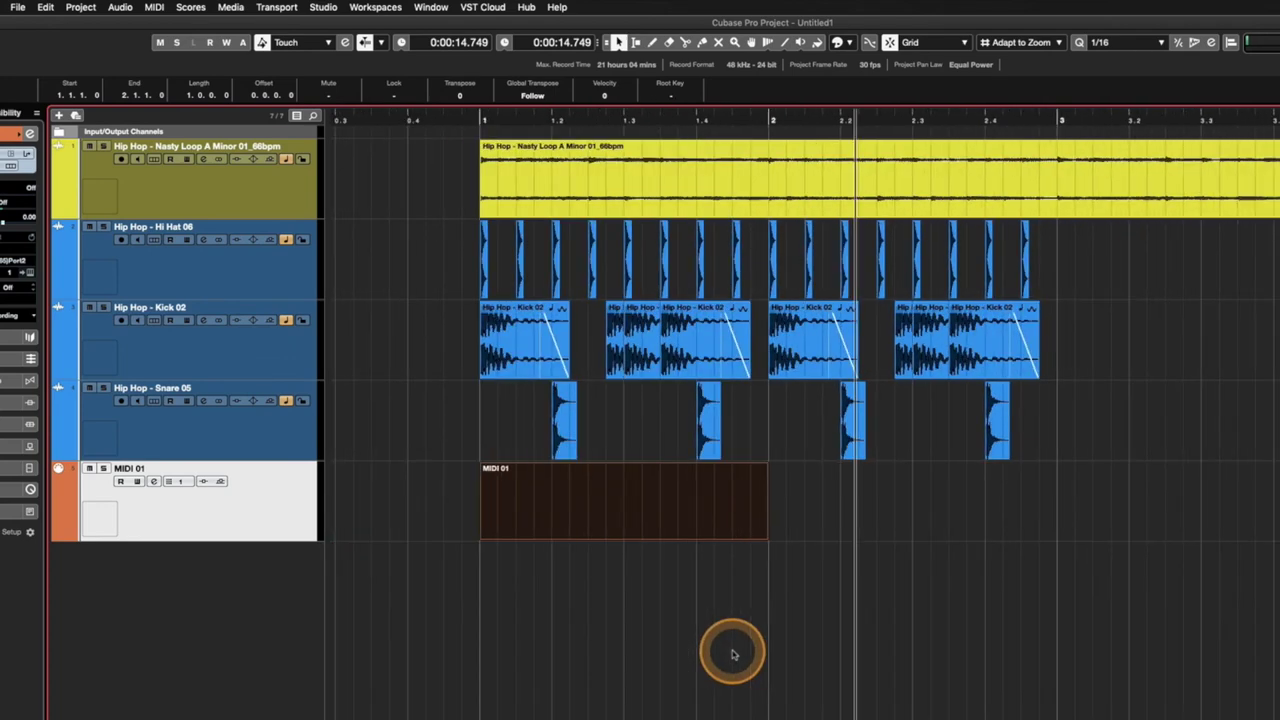
pyautogui.press('g')
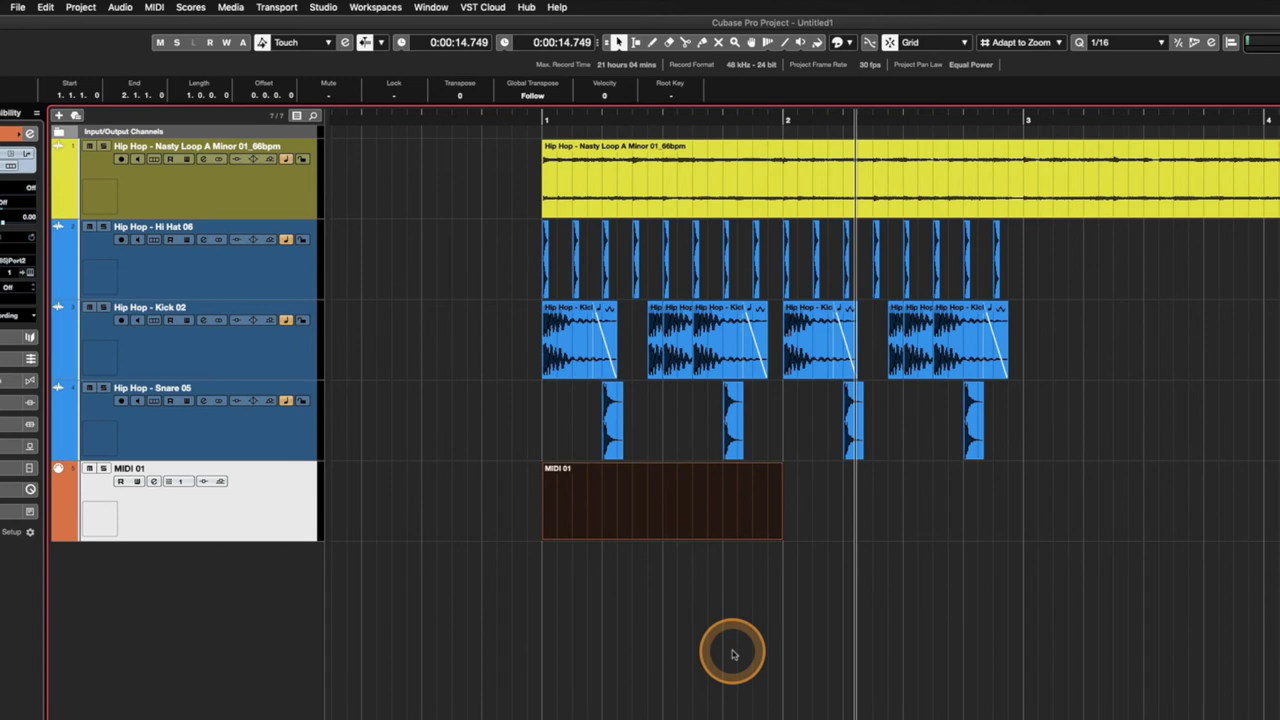
pyautogui.press('h')
pyautogui.press('h')
pyautogui.press('h')
pyautogui.press('h')
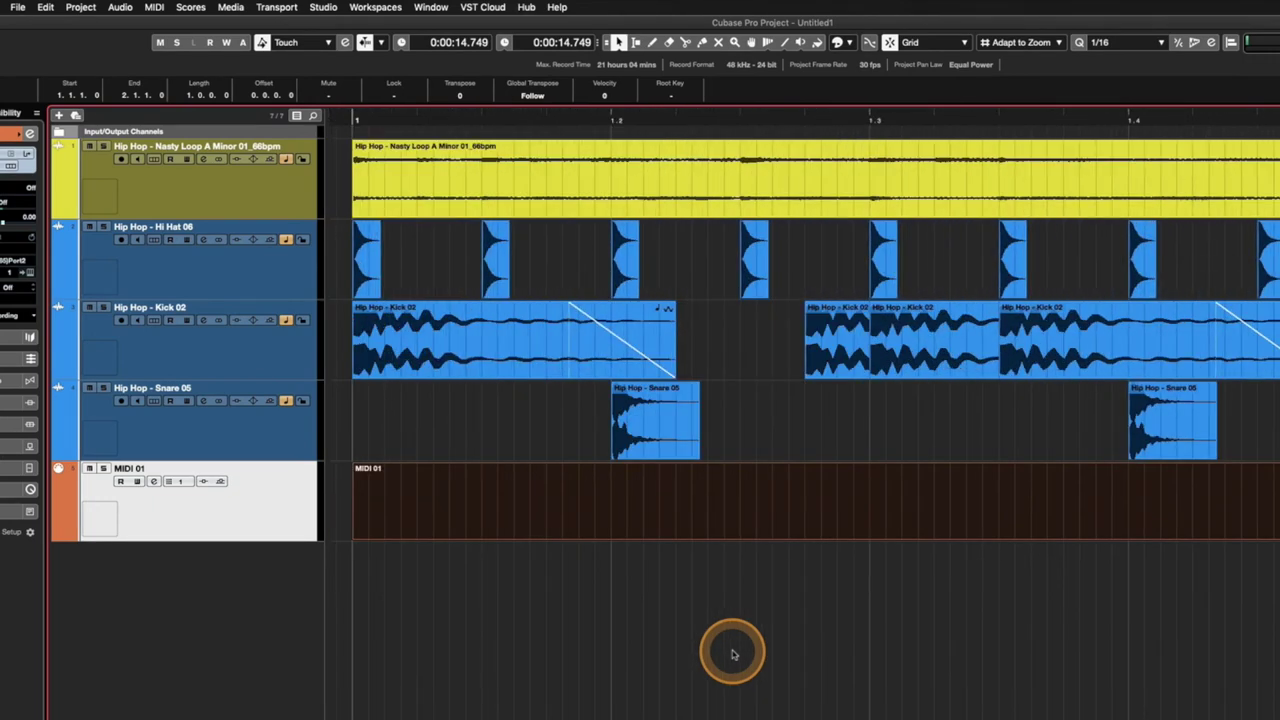
pyautogui.press('g')
pyautogui.press('g')
pyautogui.press('g')
pyautogui.press('g')
pyautogui.press('g')
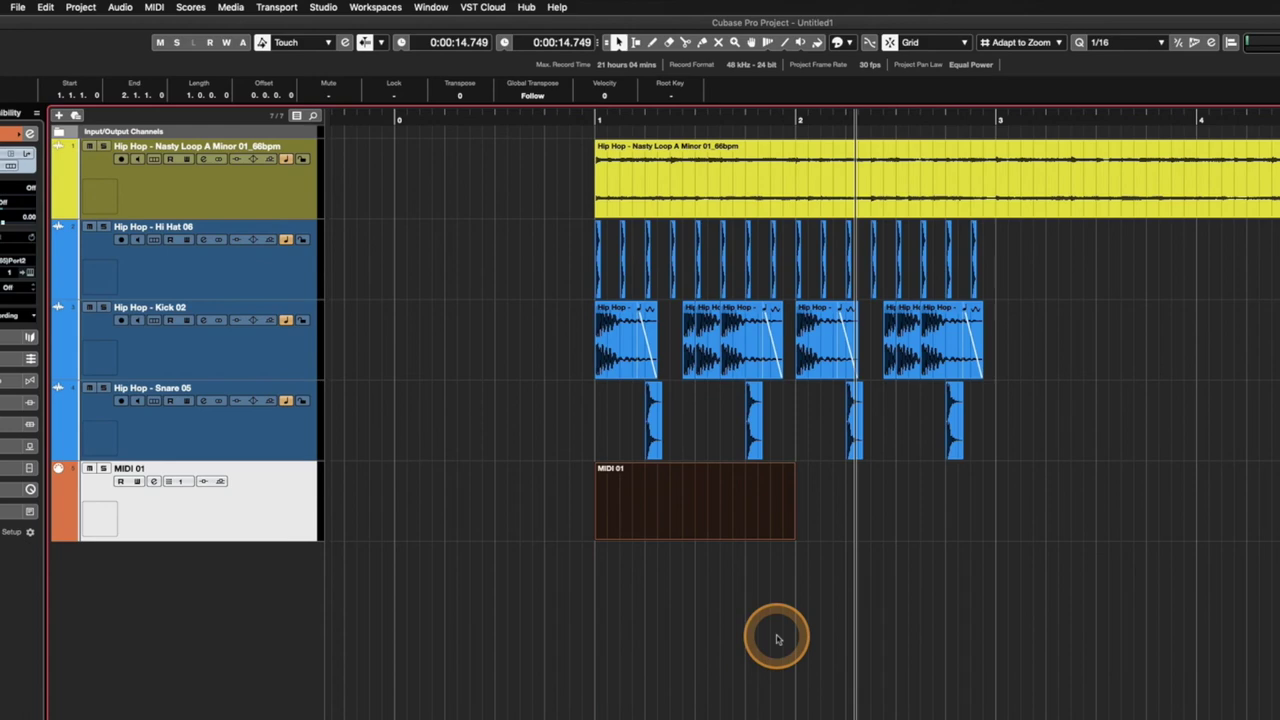
# Open the MIDI 01 part in the Key Editor and view the grid type choices beside its snap setting
pyautogui.doubleClick(673, 529)
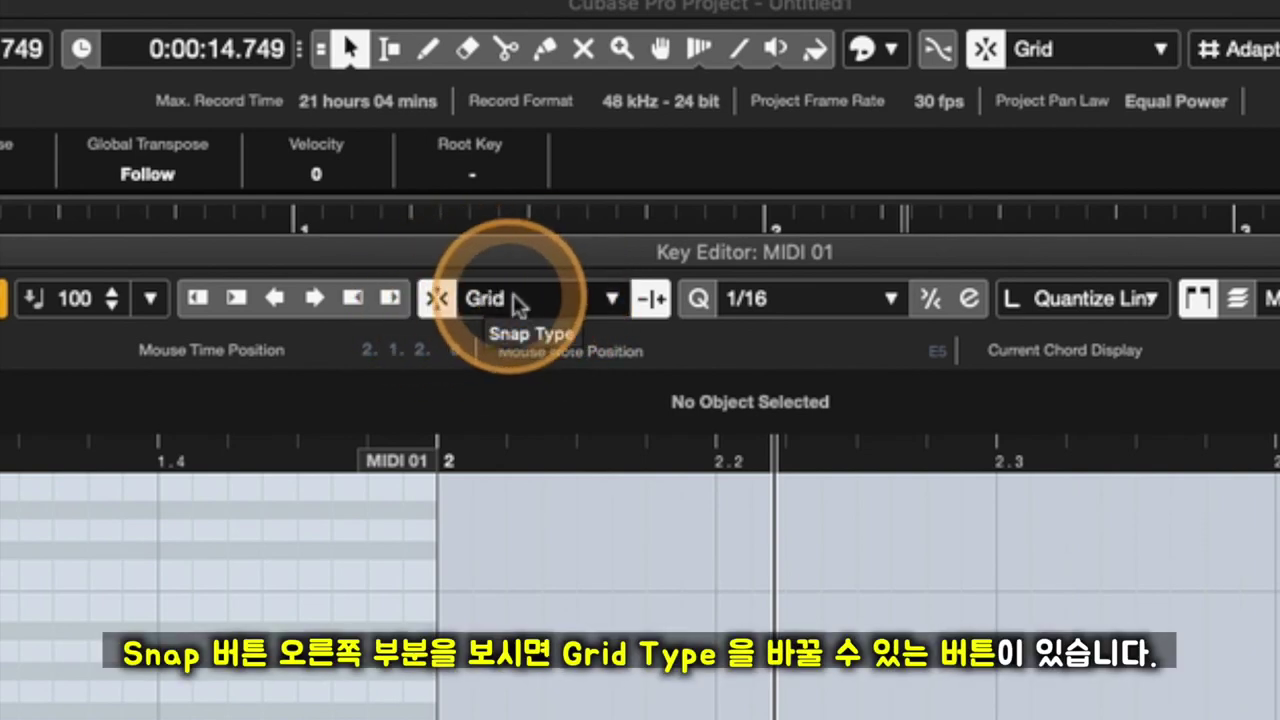
pyautogui.click(650, 310)
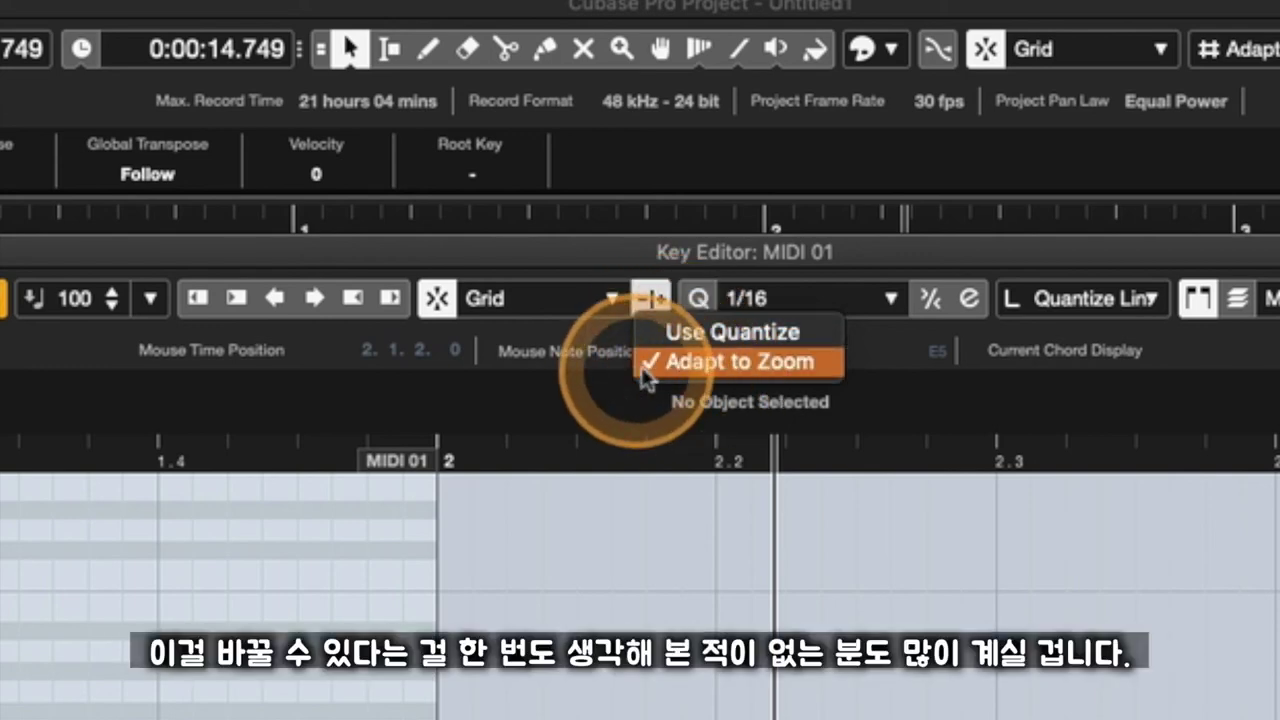
pyautogui.click(591, 609)
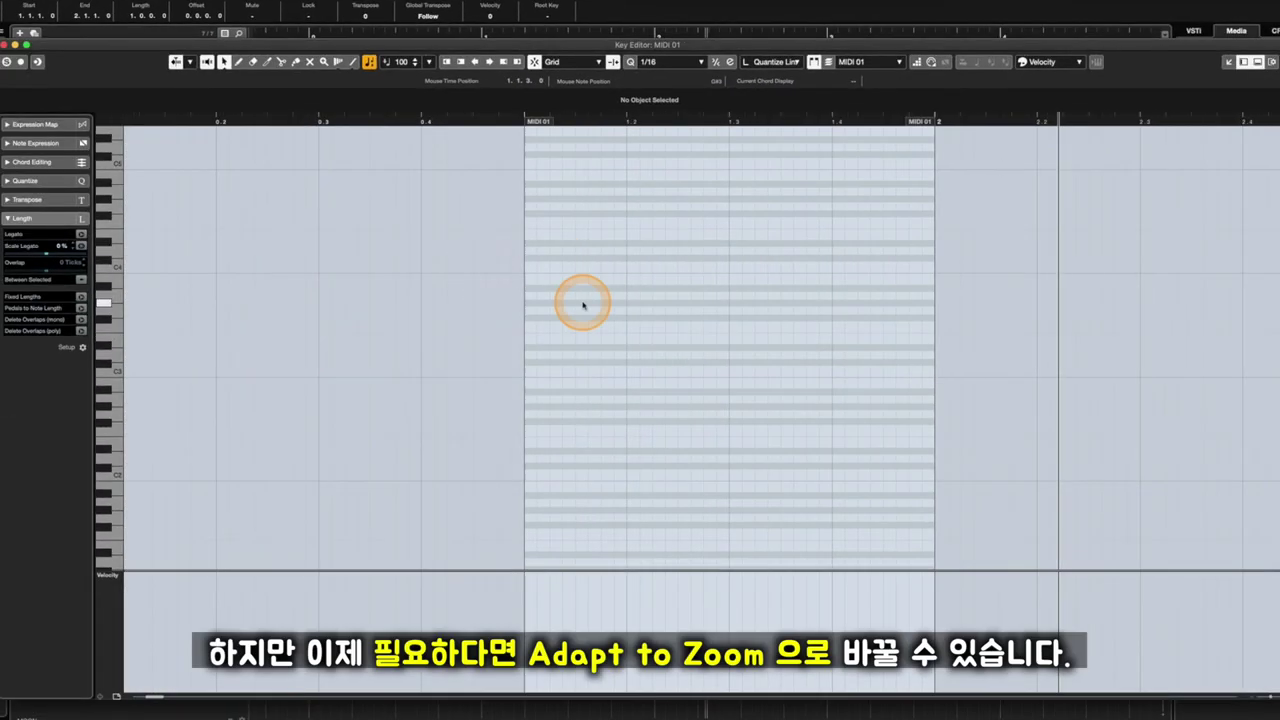
# With the Key Editor zoomed out, draw a long F3 note from 1.1.1 to 1.4.3 and short G3, A3, A3 and B3 notes rising above it
pyautogui.scroll(-6, 555, 322)
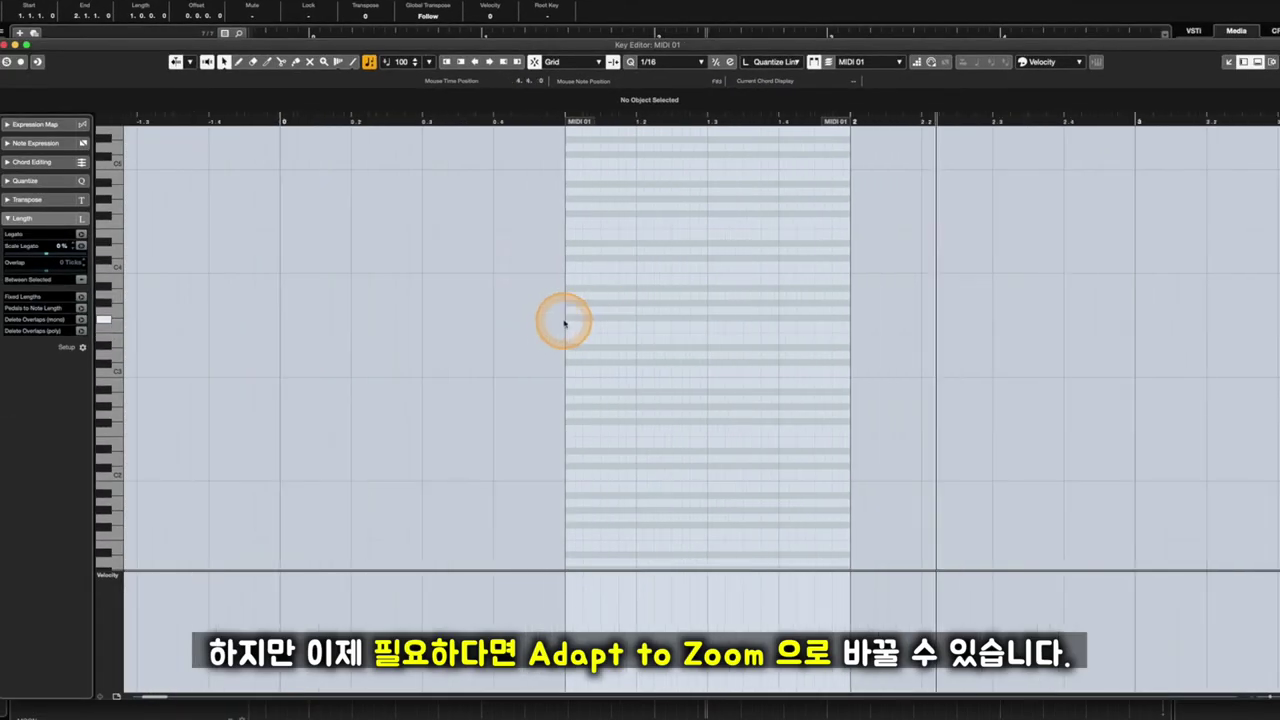
pyautogui.press('8')
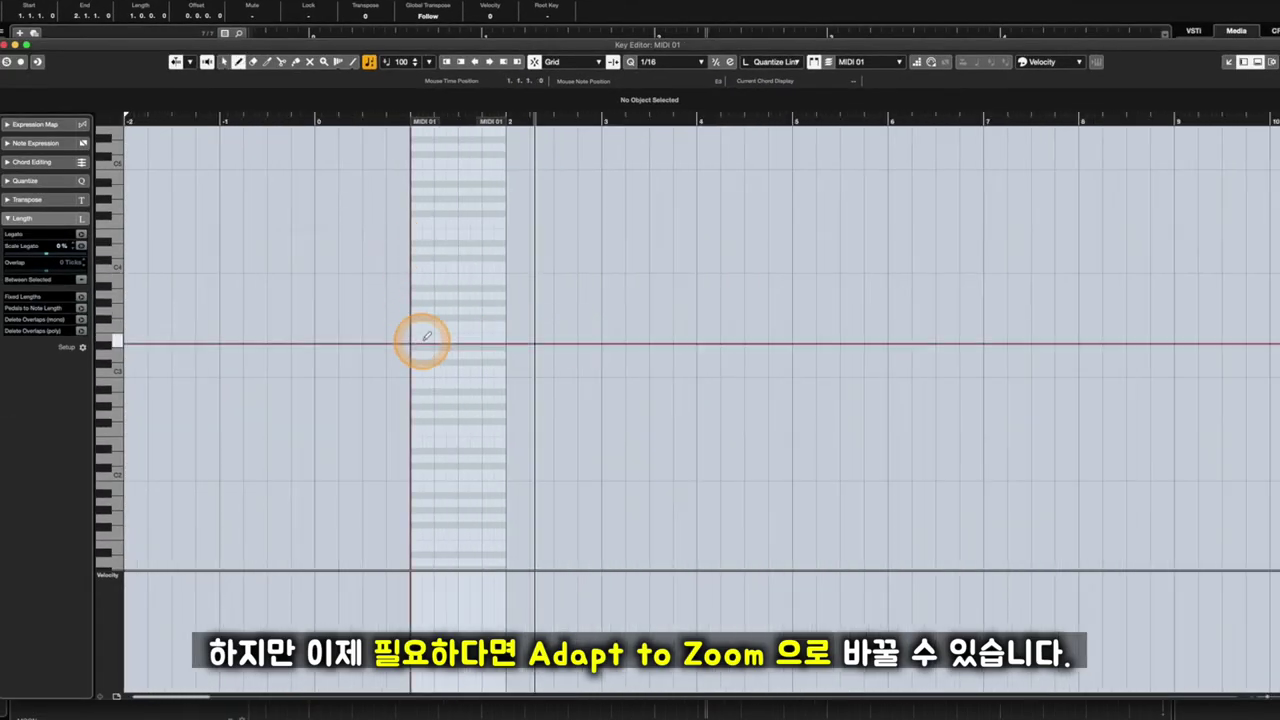
pyautogui.moveTo(414, 326)
pyautogui.mouseDown()
pyautogui.moveTo(505, 326)
pyautogui.moveTo(493, 326)
pyautogui.mouseUp()
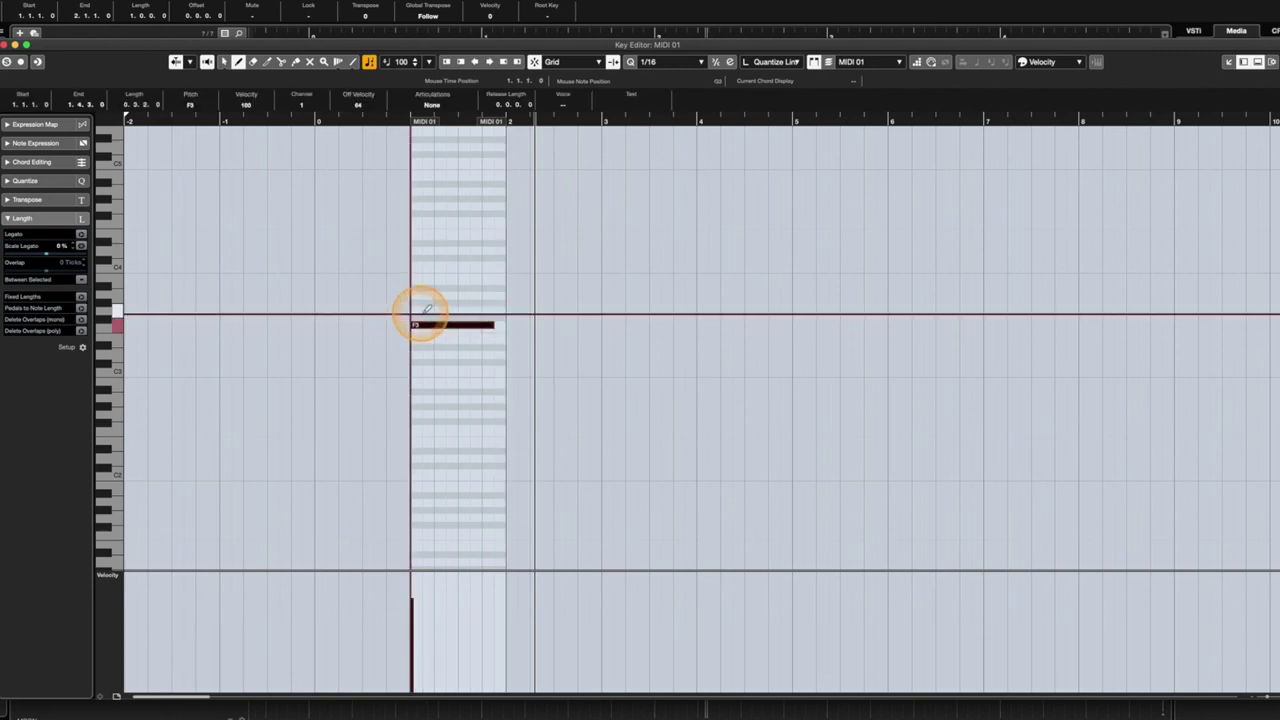
pyautogui.click(426, 310)
pyautogui.click(437, 296)
pyautogui.click(450, 296)
pyautogui.click(461, 281)
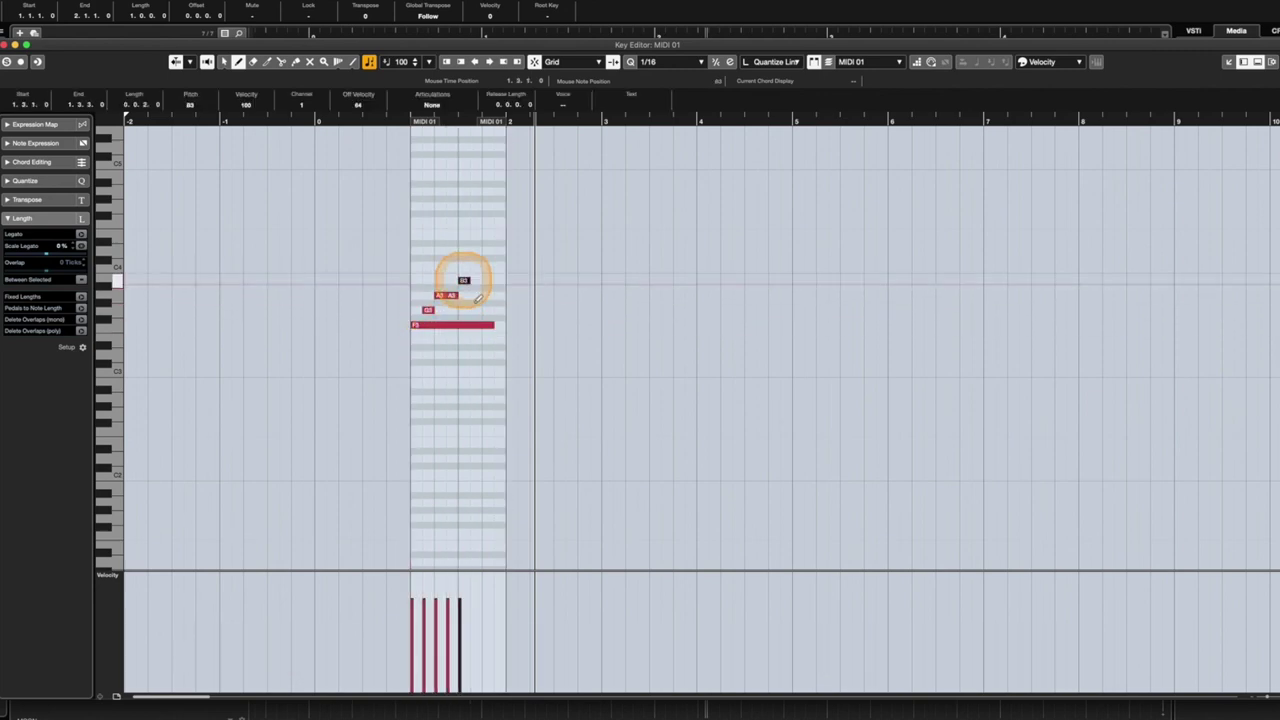
# Zoom in and draw 30-tick D3, D#3, B2 and A#2 notes from beat 1.2 below the long F3 note
pyautogui.scroll(6, 490, 357)
pyautogui.scroll(4, 530, 365)
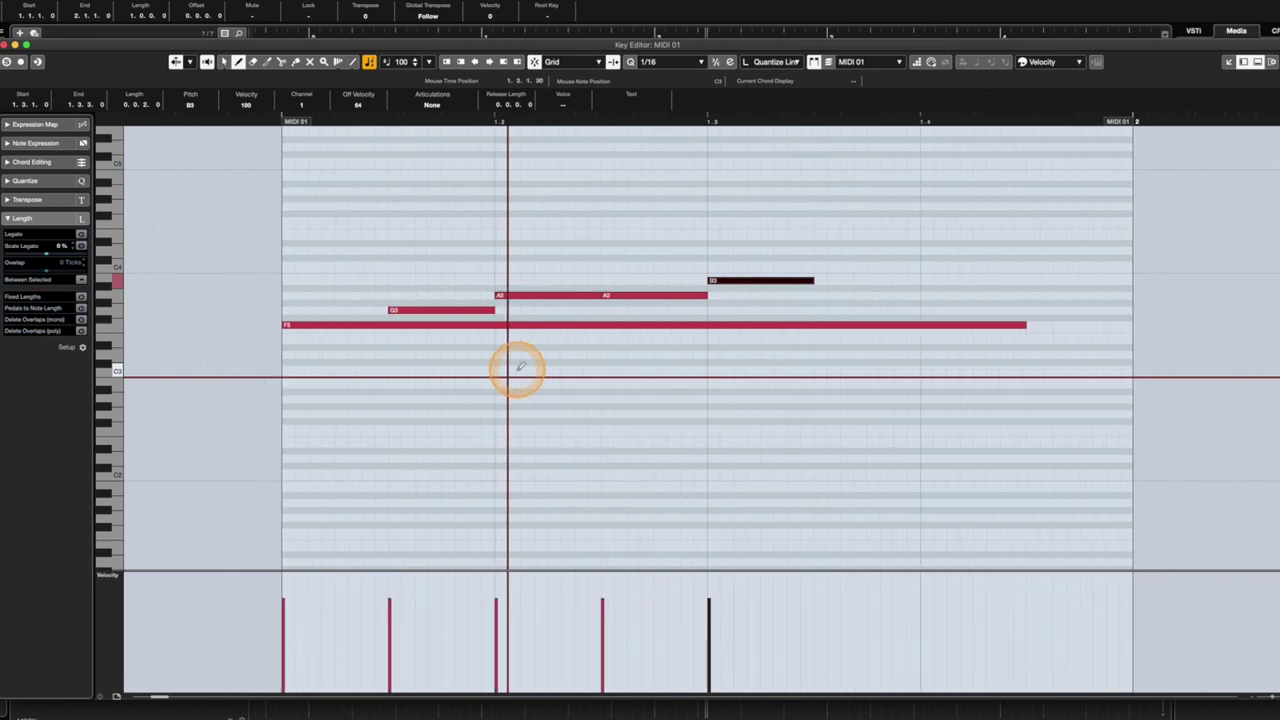
pyautogui.click(423, 354)
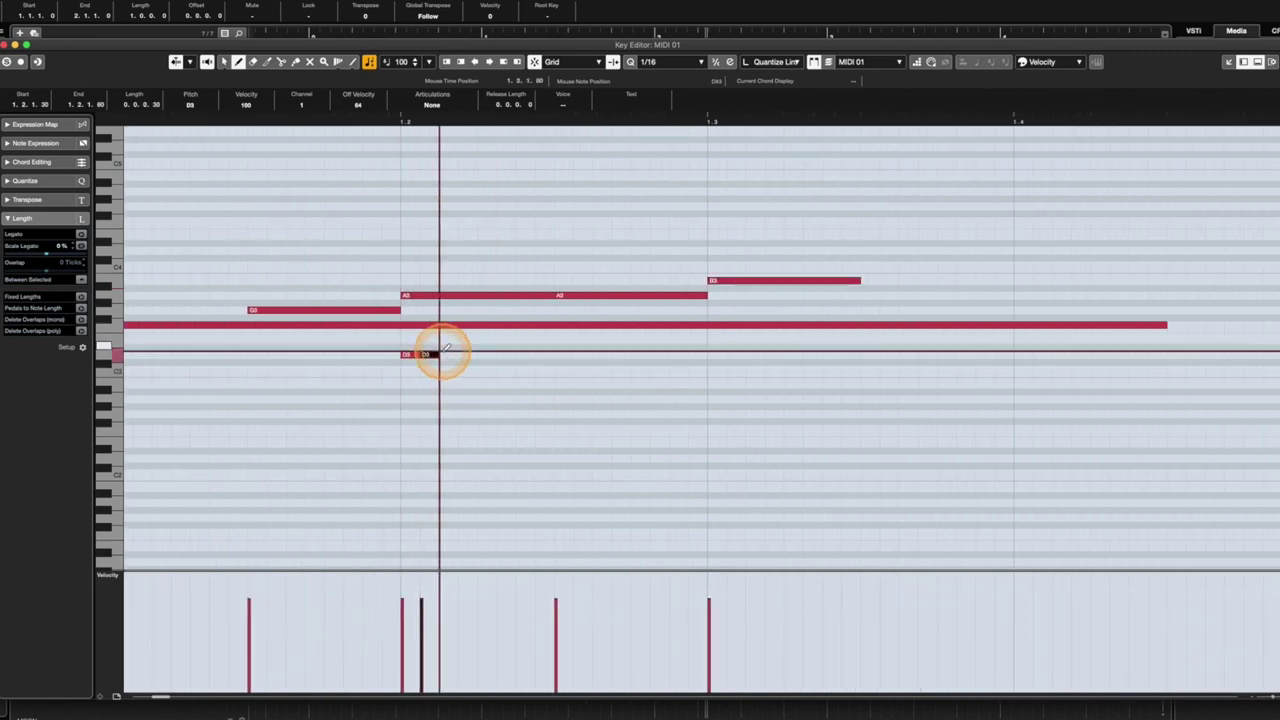
pyautogui.click(444, 347)
pyautogui.click(462, 354)
pyautogui.click(462, 384)
pyautogui.click(500, 391)
pyautogui.click(505, 354)
pyautogui.click(524, 354)
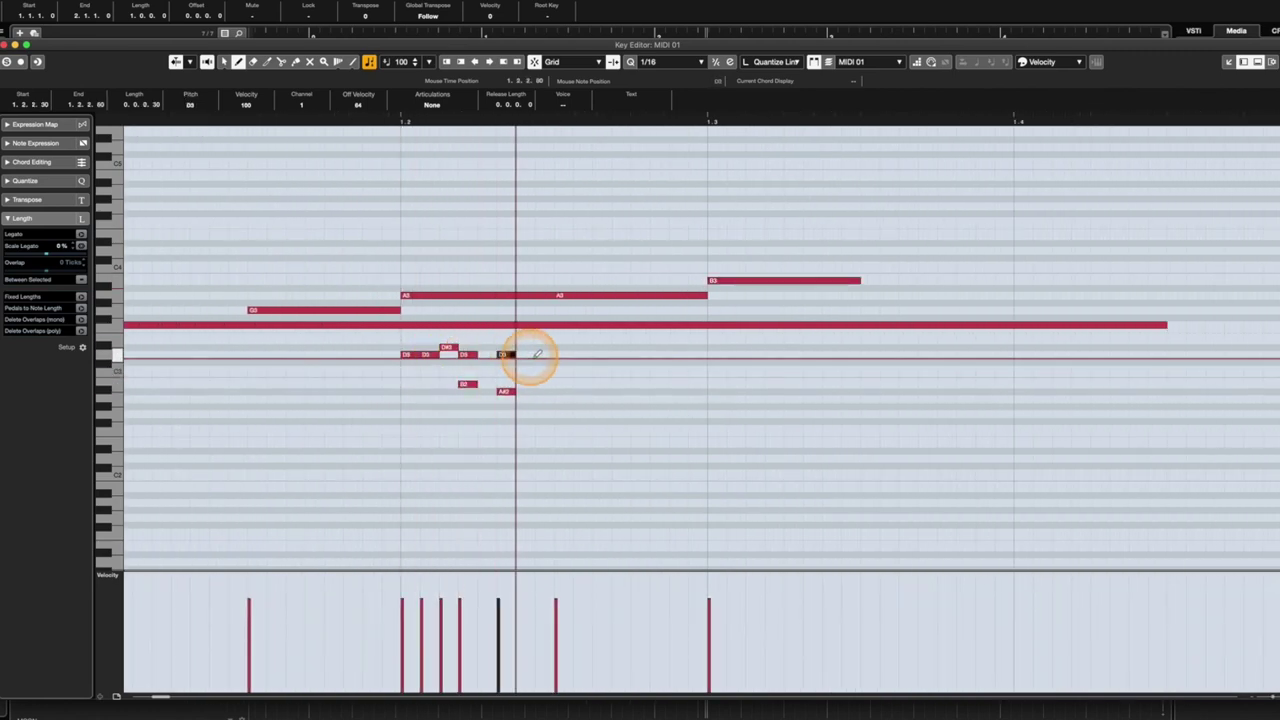
# Add 30-tick G#2, C3 and B2 notes after the short run, ending with a G#2 at 1.2.4, and return to the selection tool
pyautogui.click(578, 406)
pyautogui.scroll(2, 571, 406)
pyautogui.click(538, 369)
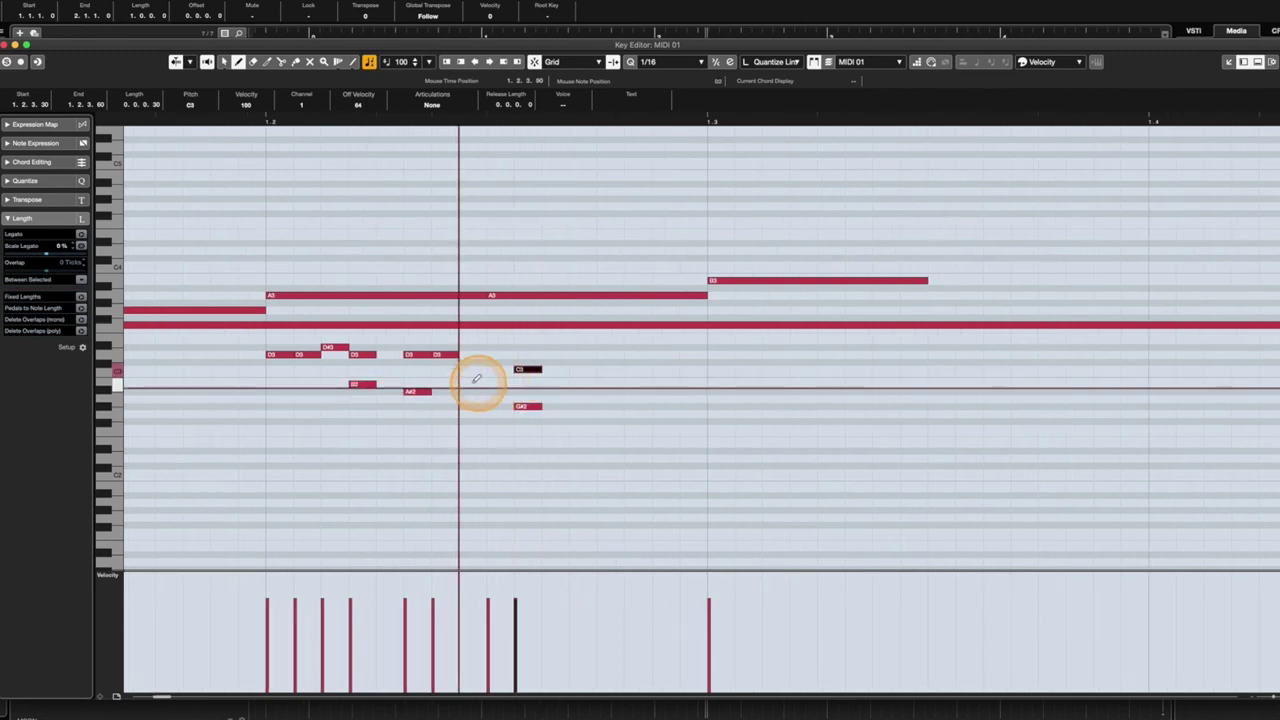
pyautogui.click(476, 384)
pyautogui.click(600, 406)
pyautogui.scroll(-6, 447, 460)
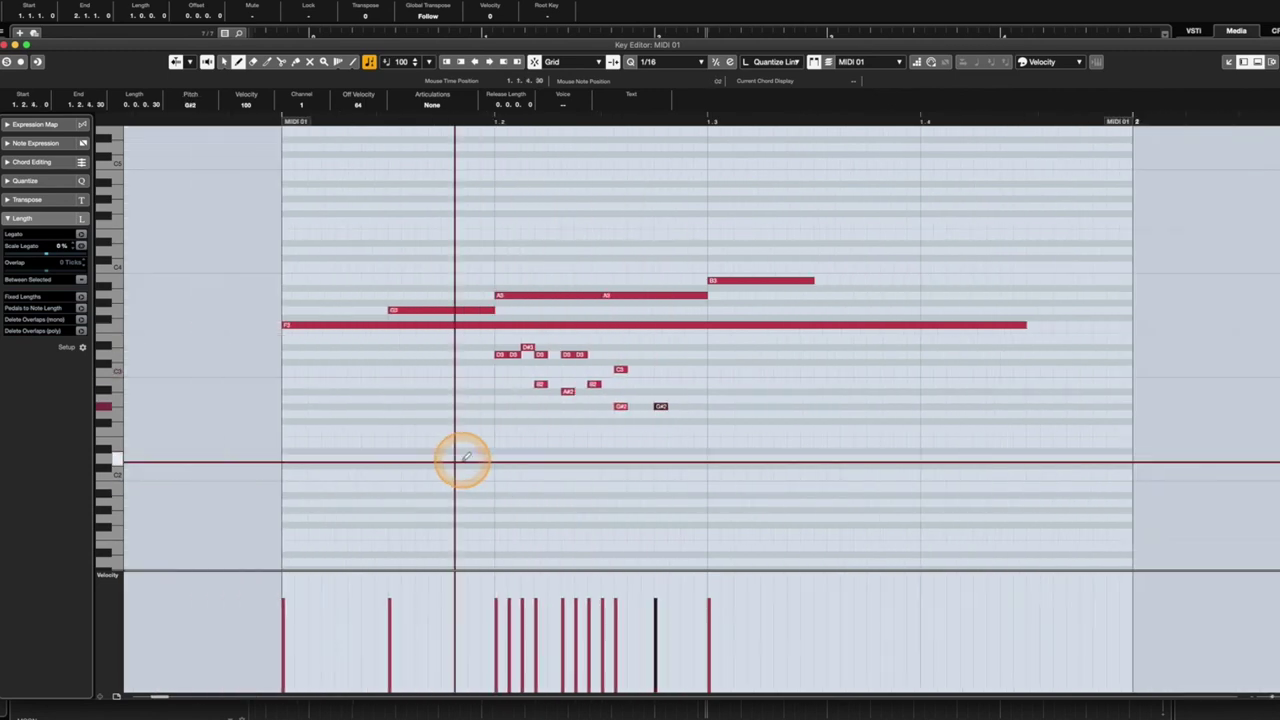
pyautogui.press('1')
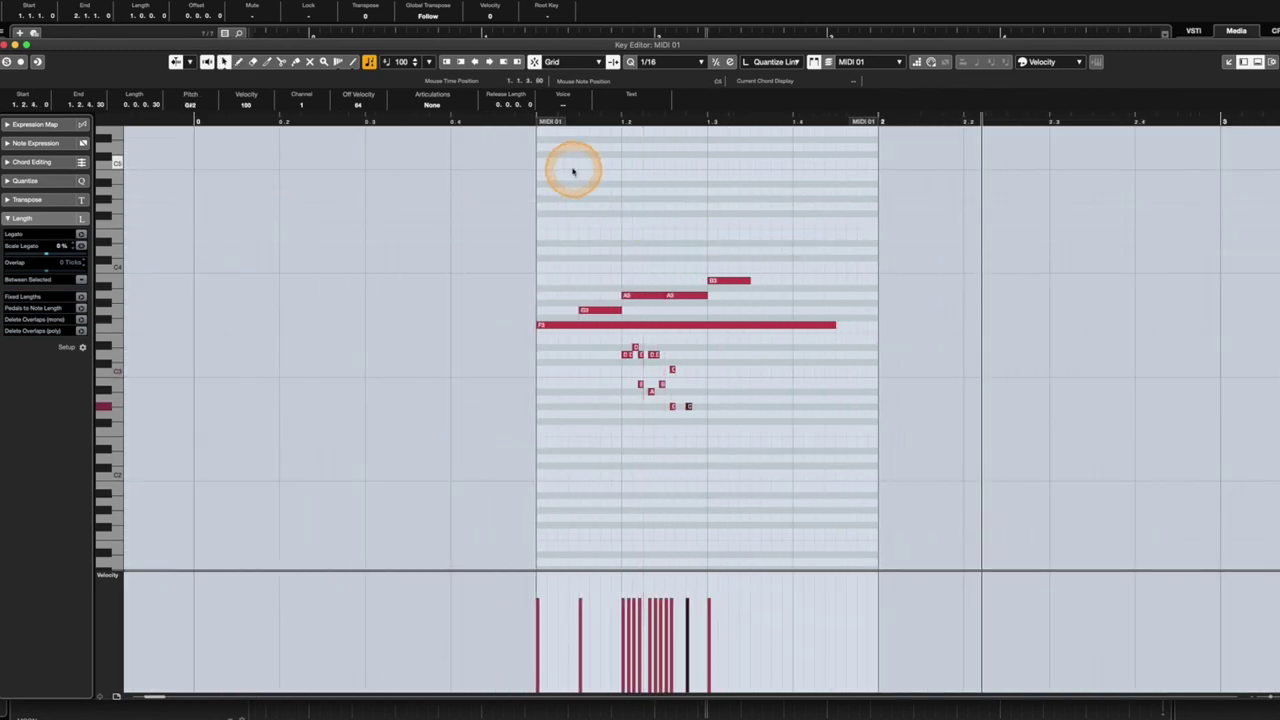
# Review the Key Editor's quantize presets and its Use Quantize and Adapt to Zoom grid type options
pyautogui.click(655, 62)
pyautogui.click(743, 37)
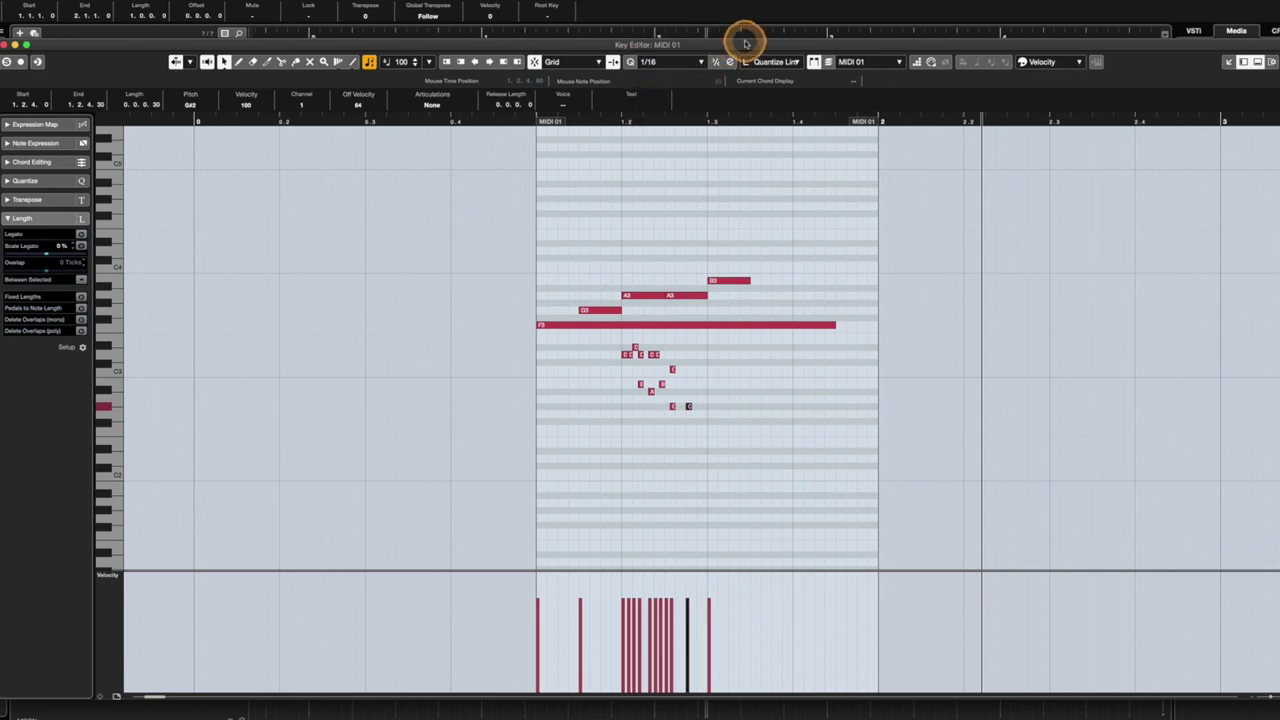
pyautogui.click(614, 62)
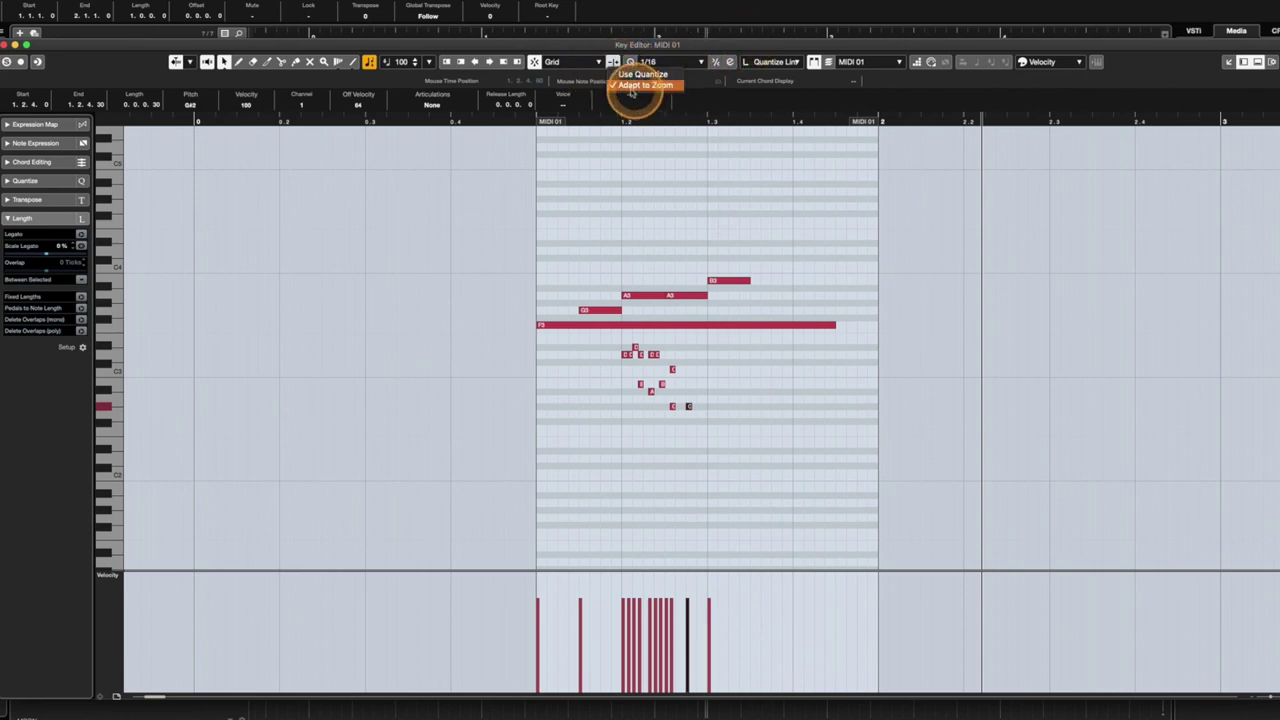
pyautogui.click(930, 352)
pyautogui.click(721, 420)
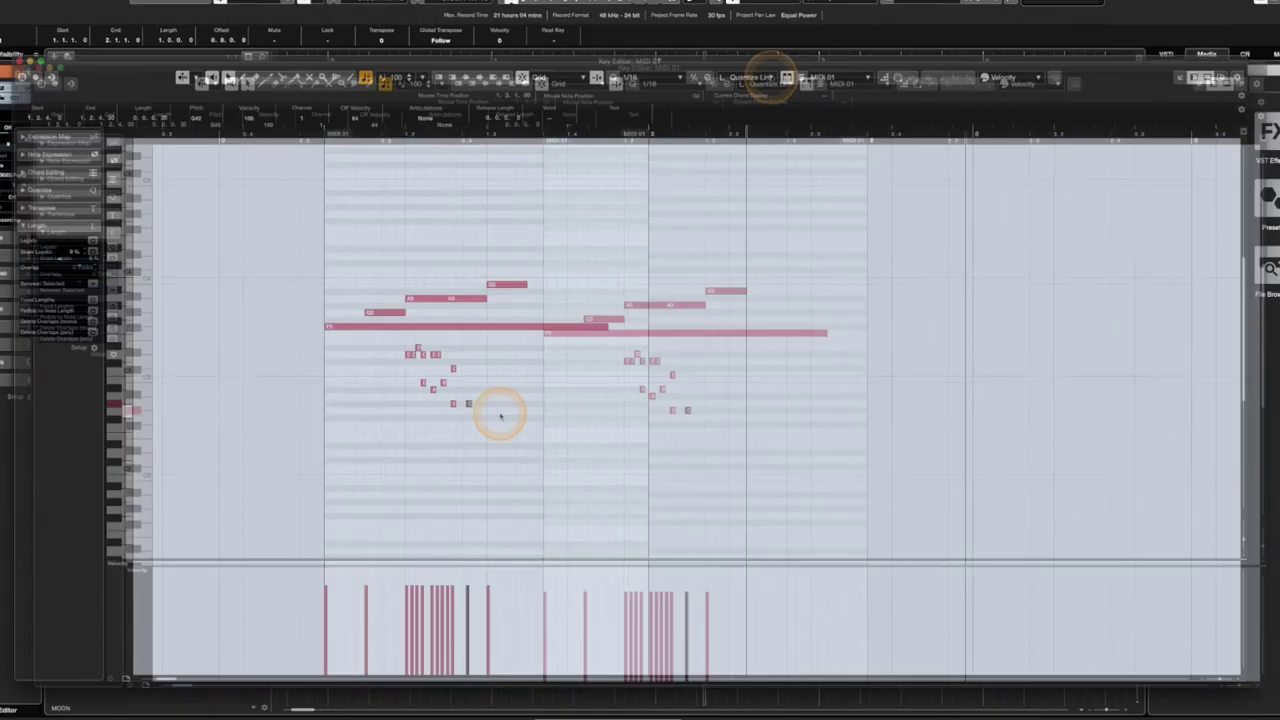